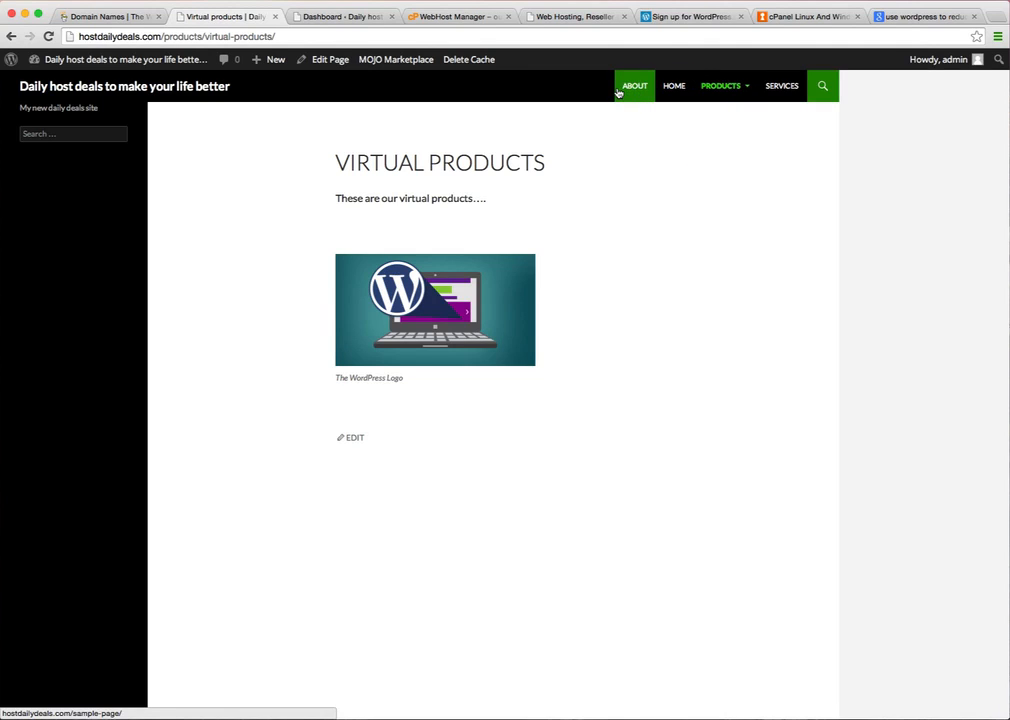
# Compare the page order in the live site's navigation with the list of all pages in the site admin
pyautogui.moveTo(714, 84)
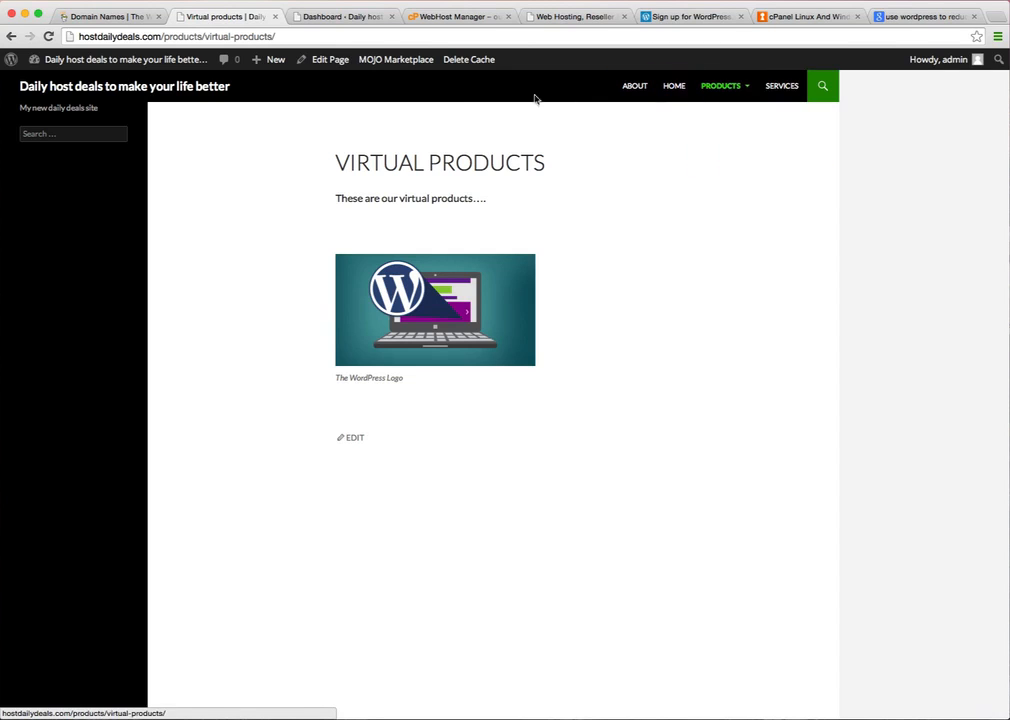
pyautogui.click(331, 17)
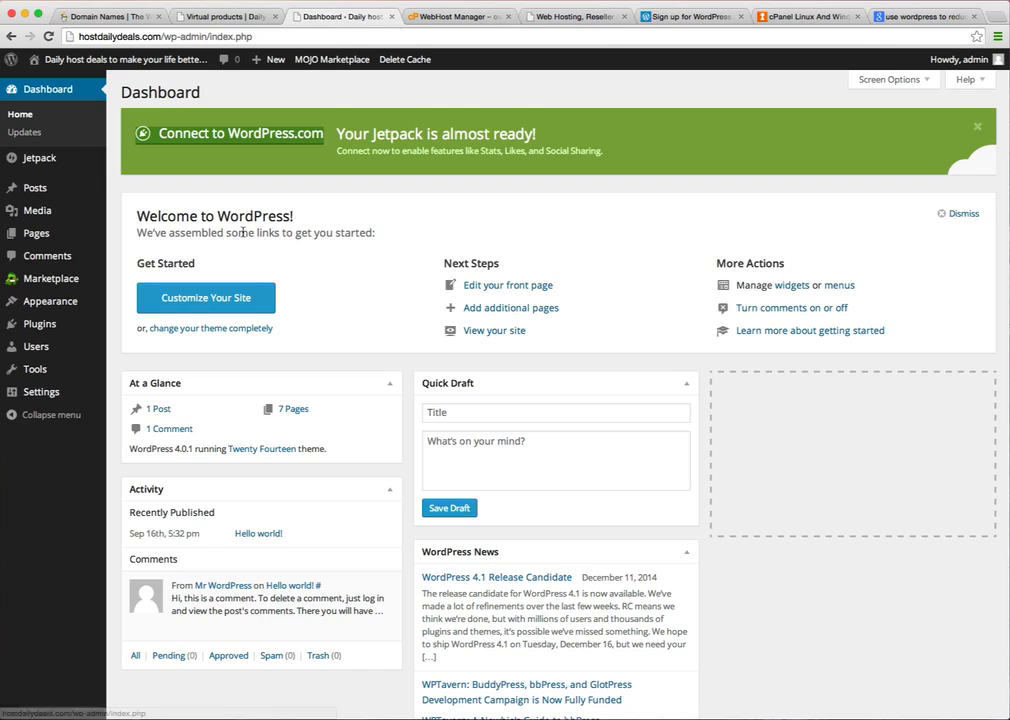
pyautogui.click(33, 234)
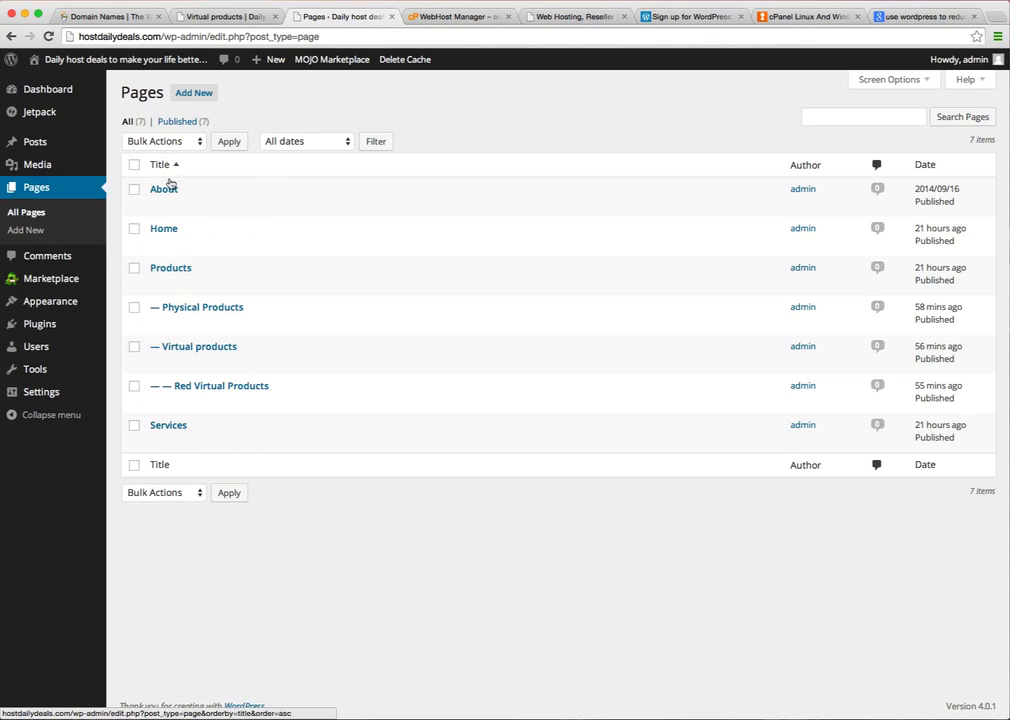
pyautogui.click(230, 17)
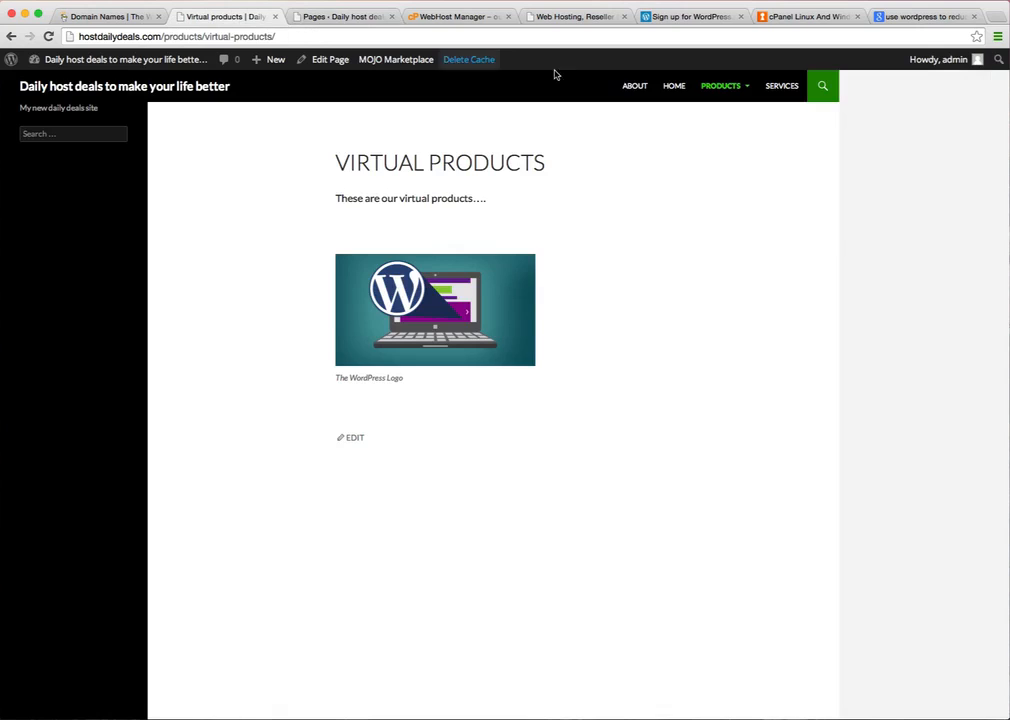
pyautogui.click(320, 17)
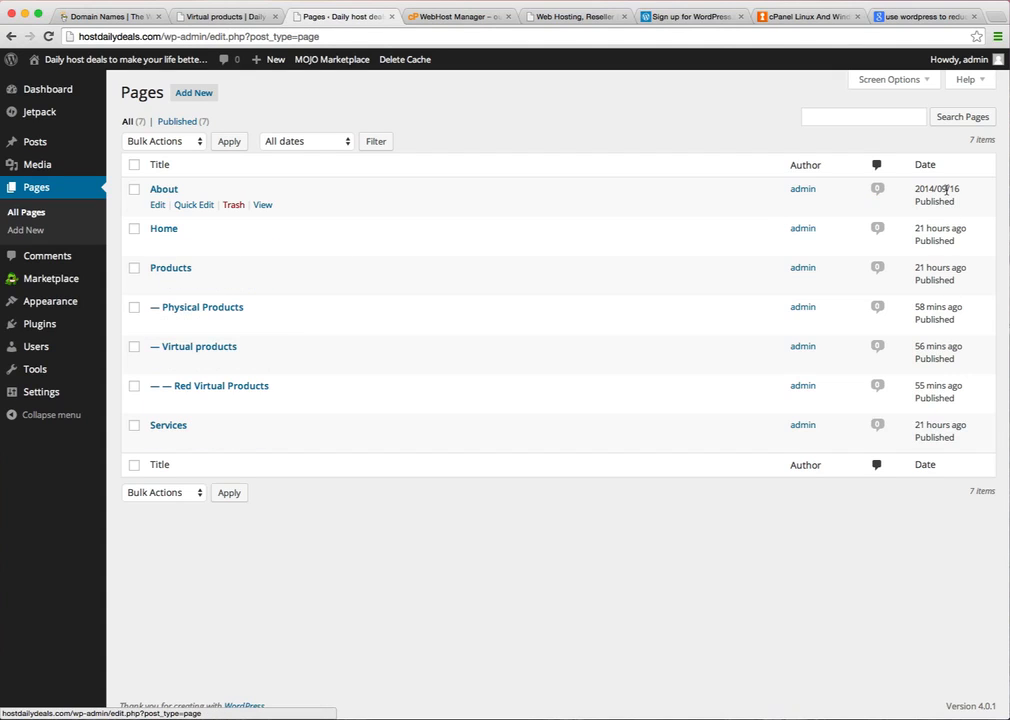
# Open the About page for editing, check its publication date, and return to the list of all pages
pyautogui.click(157, 205)
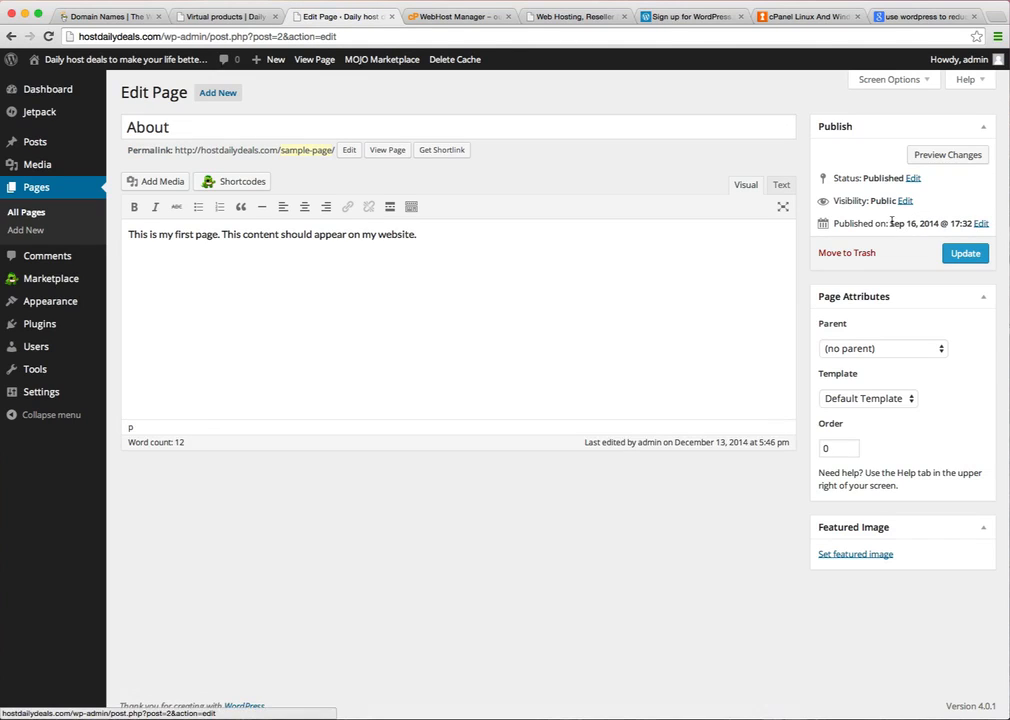
pyautogui.moveTo(889, 224); pyautogui.dragTo(979, 226)
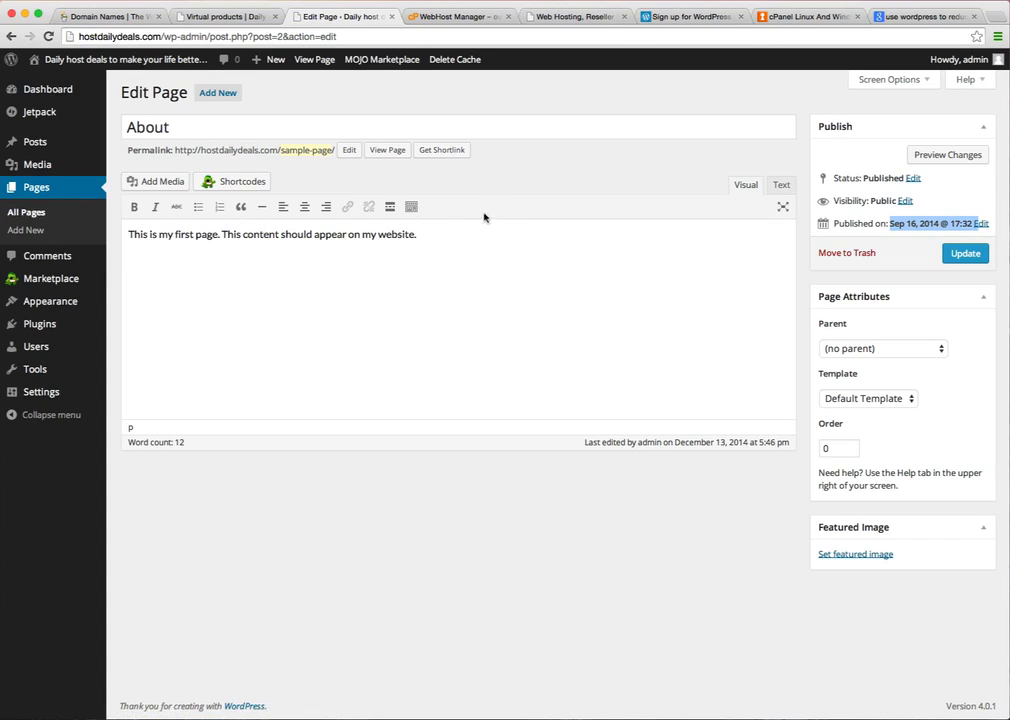
pyautogui.click(14, 211)
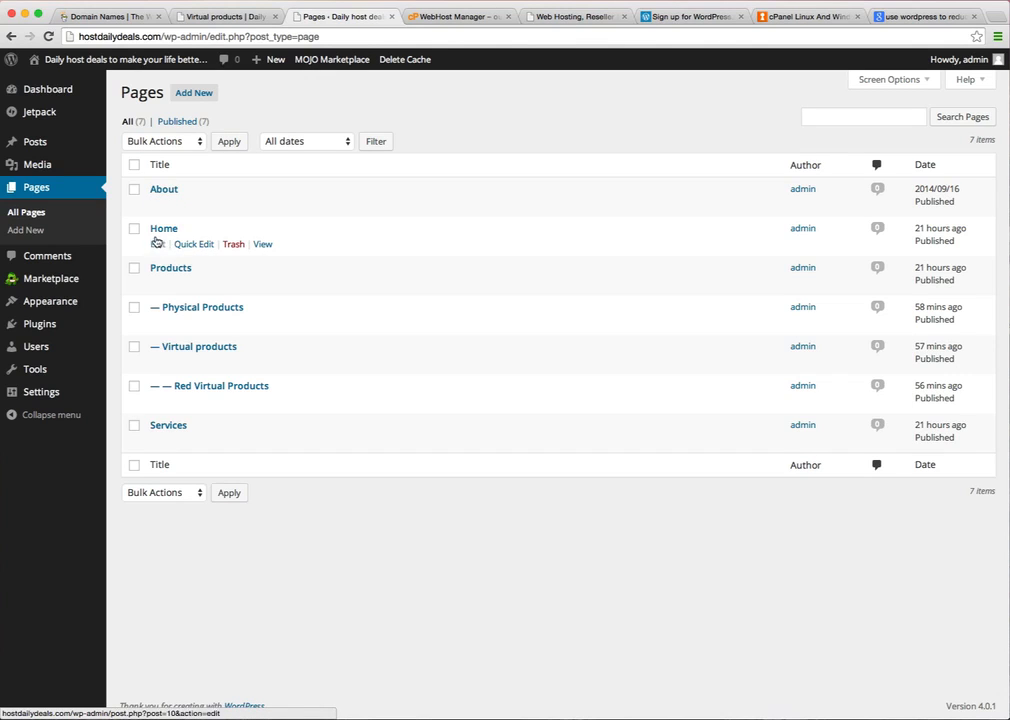
# Review the live site's navigation items, including Products, and return to the admin page list
pyautogui.click(216, 16)
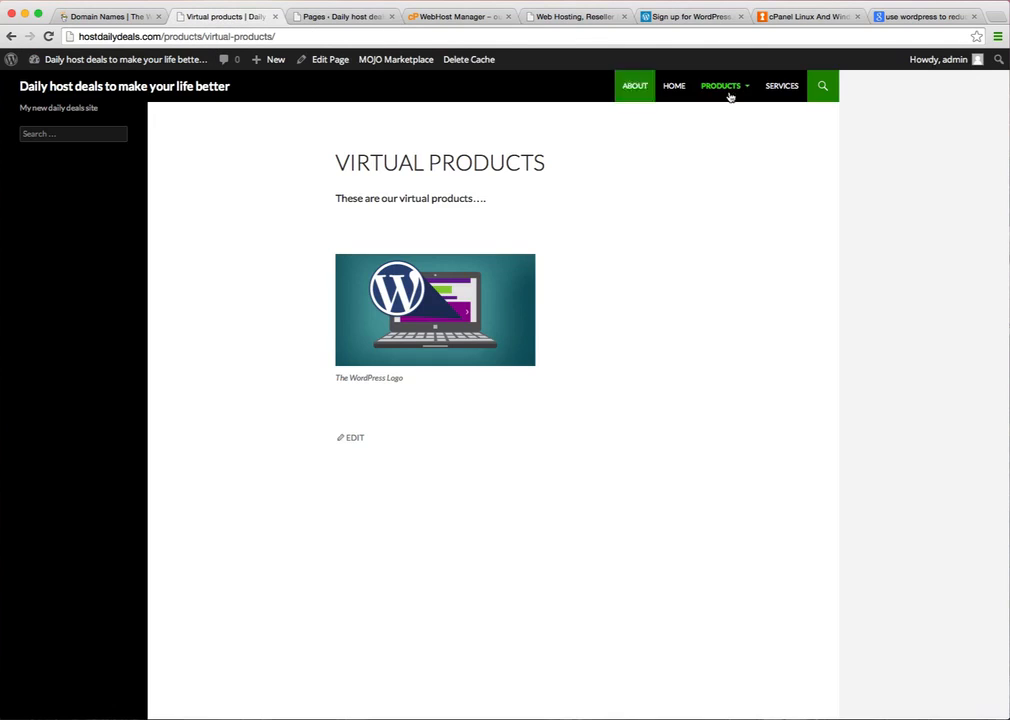
pyautogui.moveTo(742, 94)
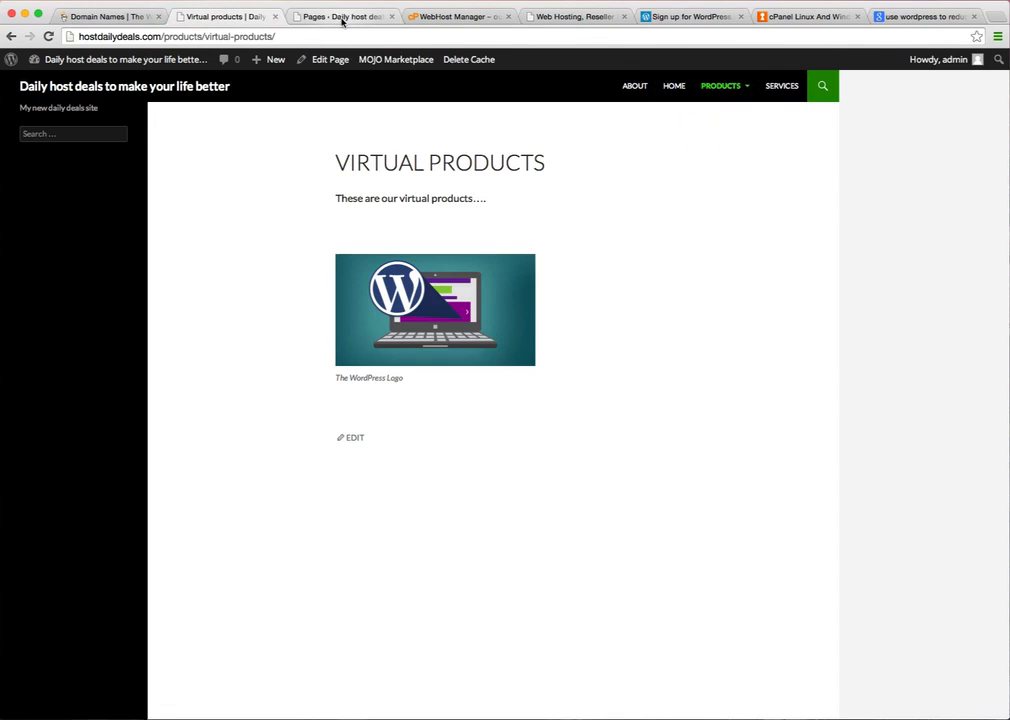
pyautogui.click(340, 17)
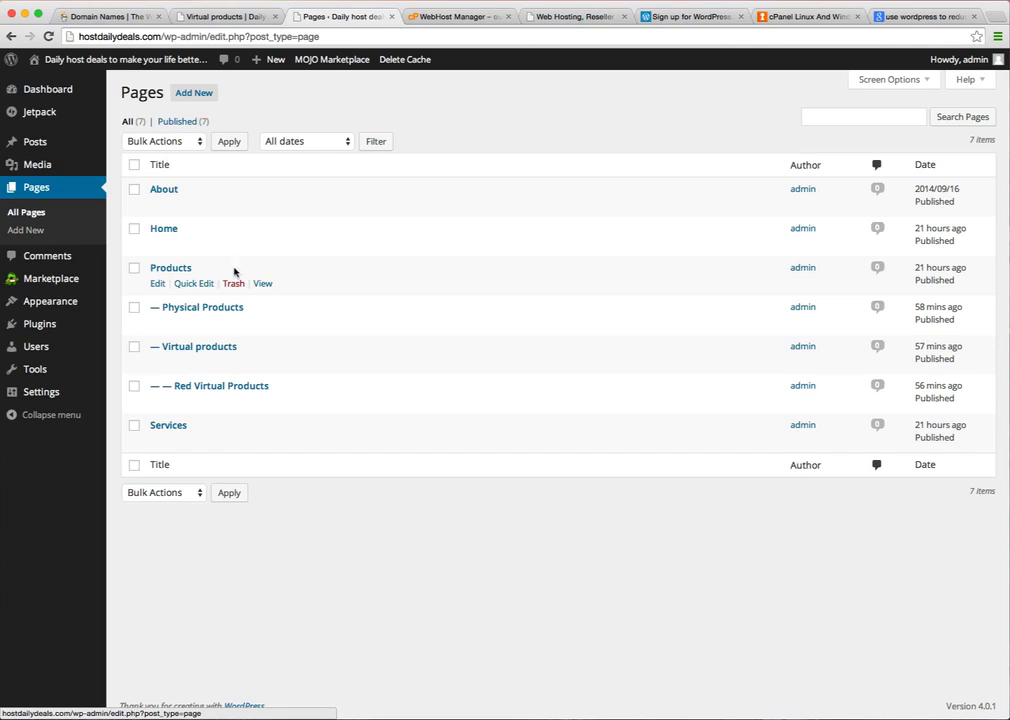
# Create a menu named Main Menu and save it with Top primary menu as its theme location
pyautogui.click(43, 304)
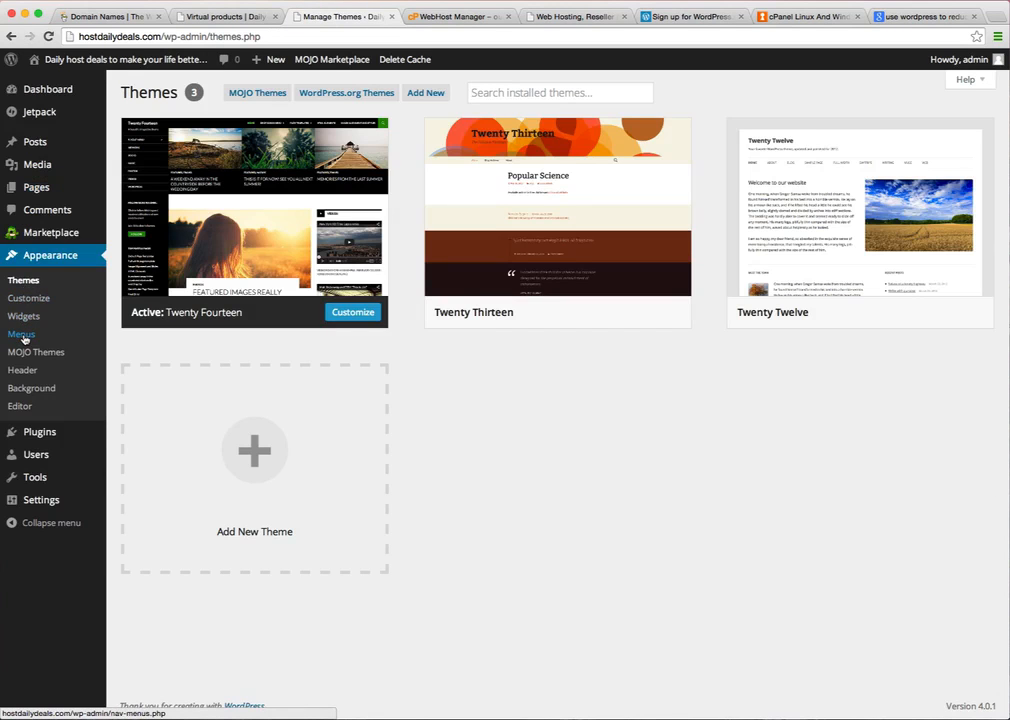
pyautogui.click(22, 336)
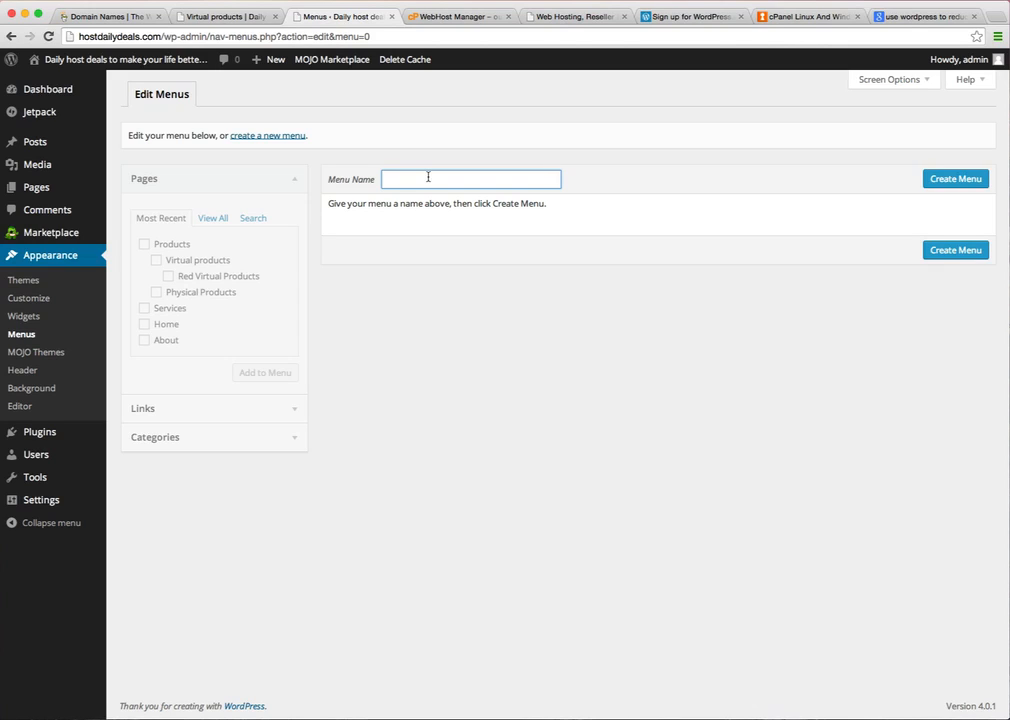
pyautogui.write('Main Menu')
pyautogui.click(962, 180)
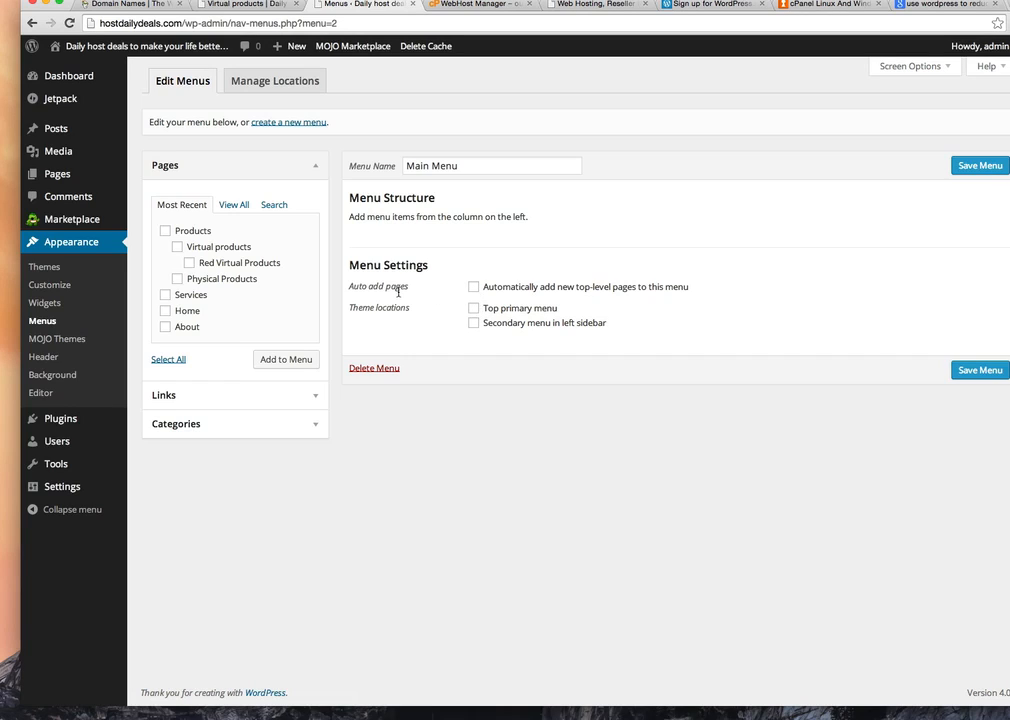
pyautogui.click(473, 308)
pyautogui.click(981, 369)
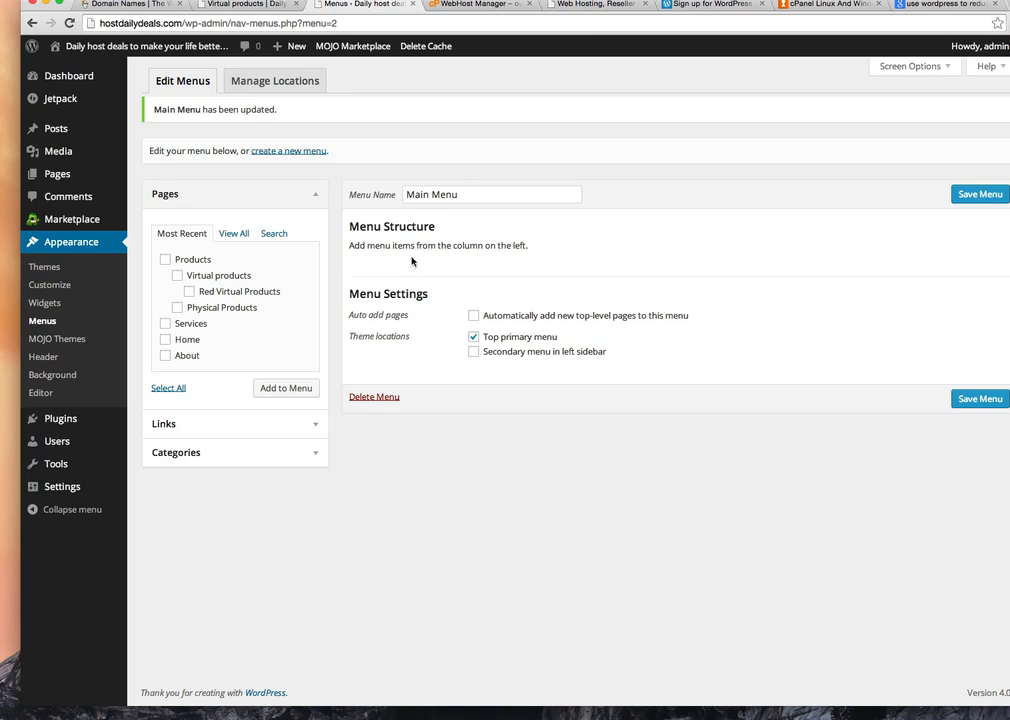
# Add the Products, Services, Home and About pages to Main Menu, save it, and reload the live page to check the navigation
pyautogui.click(165, 260)
pyautogui.click(165, 324)
pyautogui.click(165, 340)
pyautogui.click(166, 356)
pyautogui.click(277, 388)
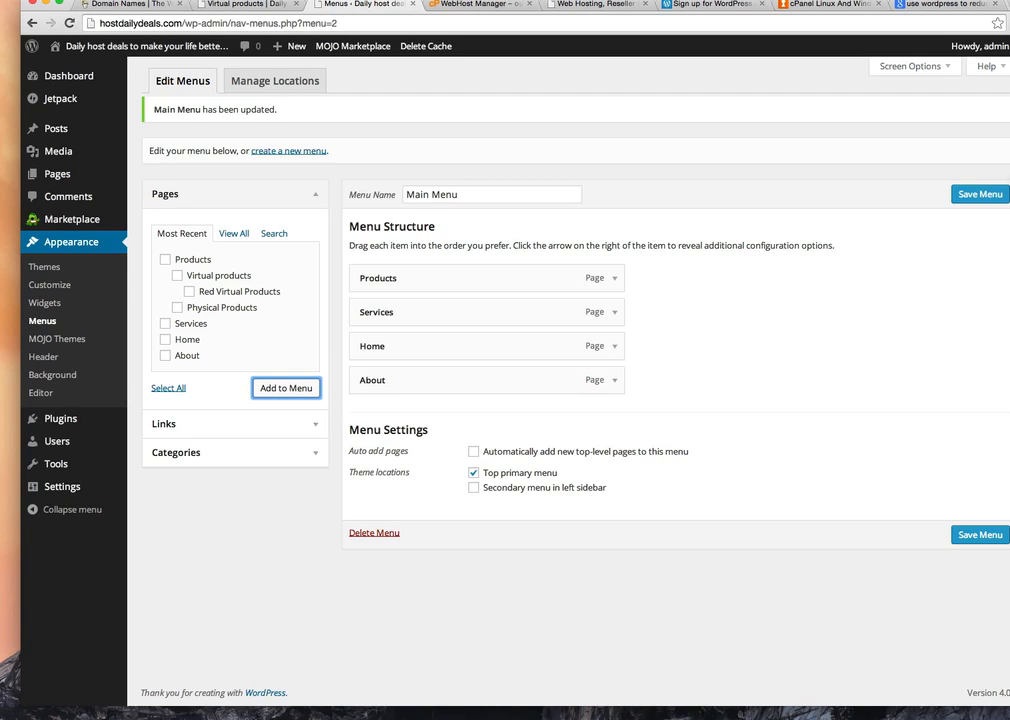
pyautogui.click(986, 194)
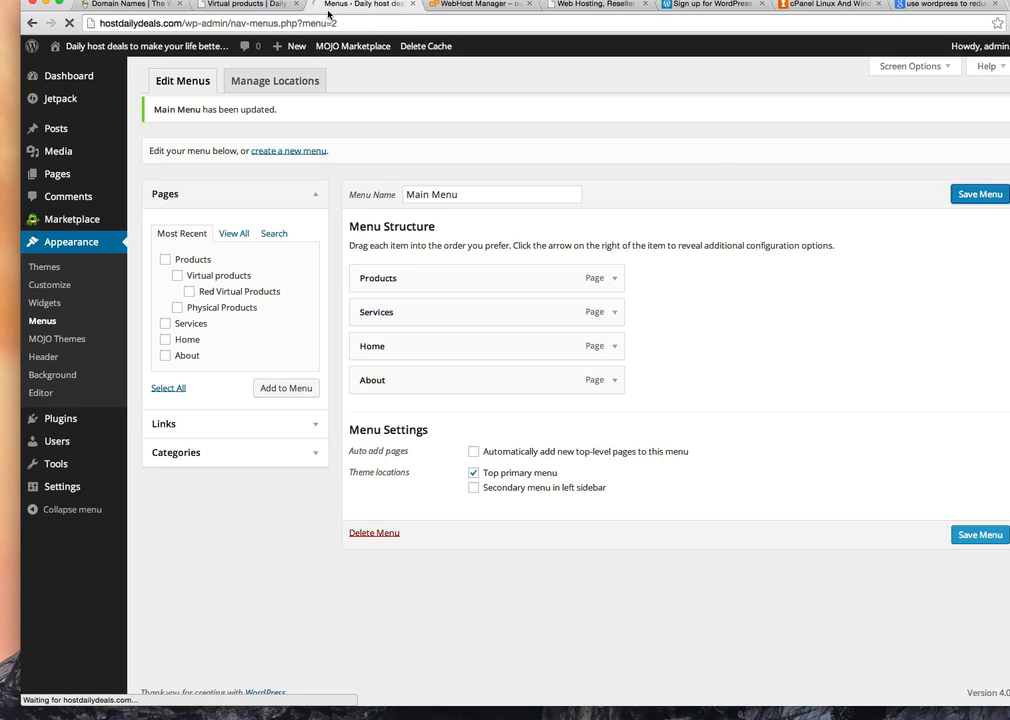
pyautogui.click(234, 5)
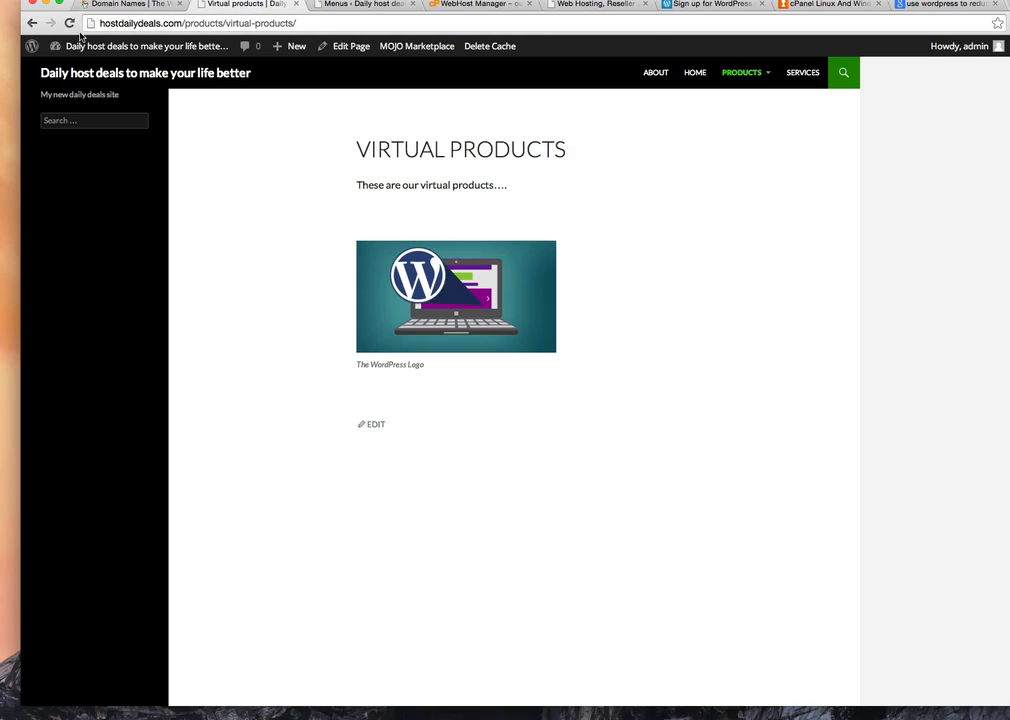
pyautogui.click(69, 22)
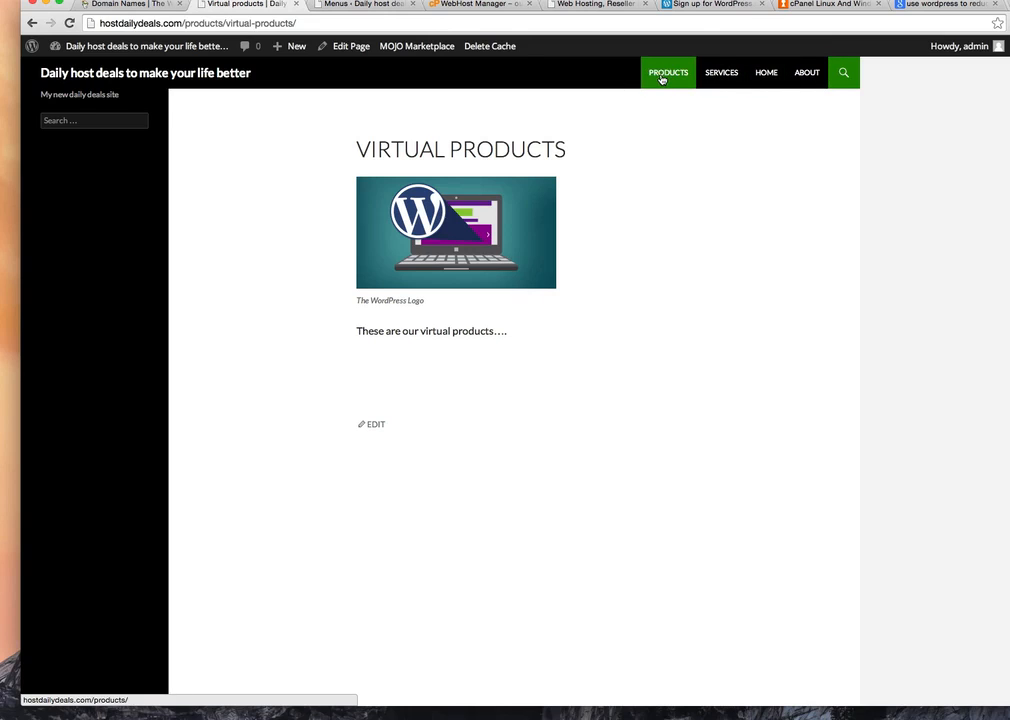
# Reorder Main Menu so Home comes first and About second, ahead of Products and Services
pyautogui.click(335, 5)
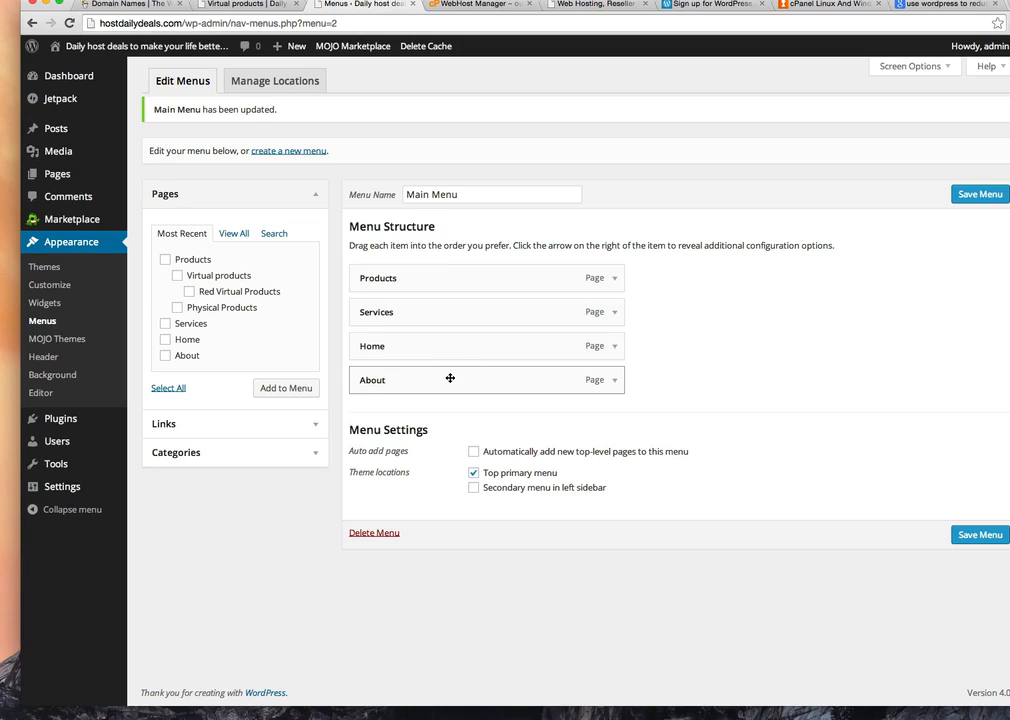
pyautogui.moveTo(451, 354); pyautogui.dragTo(447, 280)
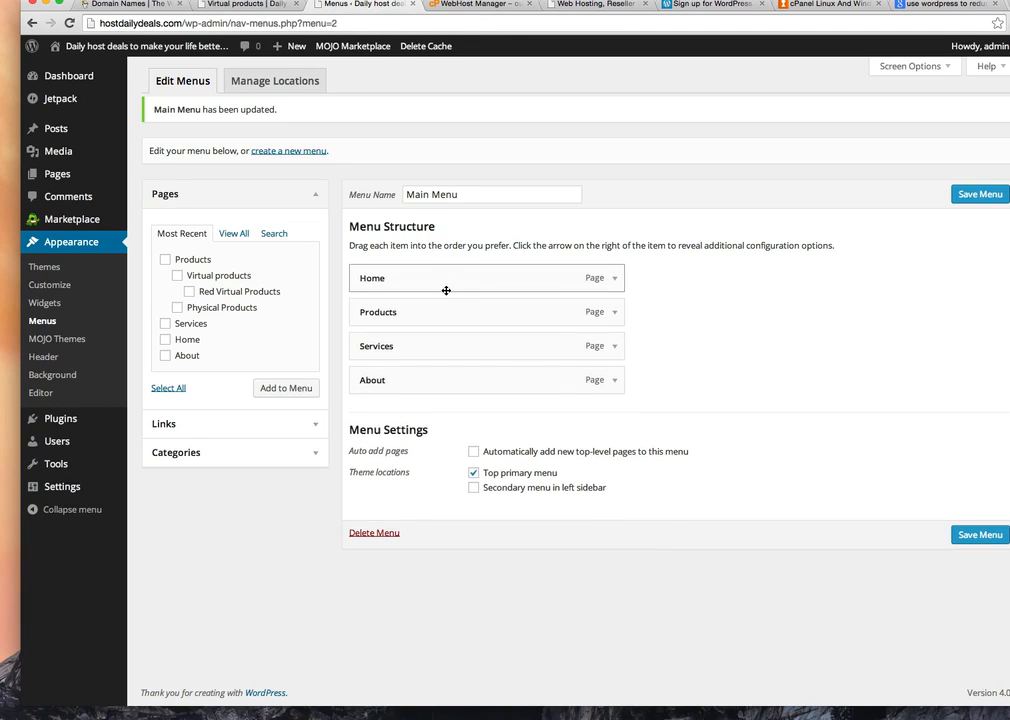
pyautogui.moveTo(442, 384); pyautogui.dragTo(441, 320)
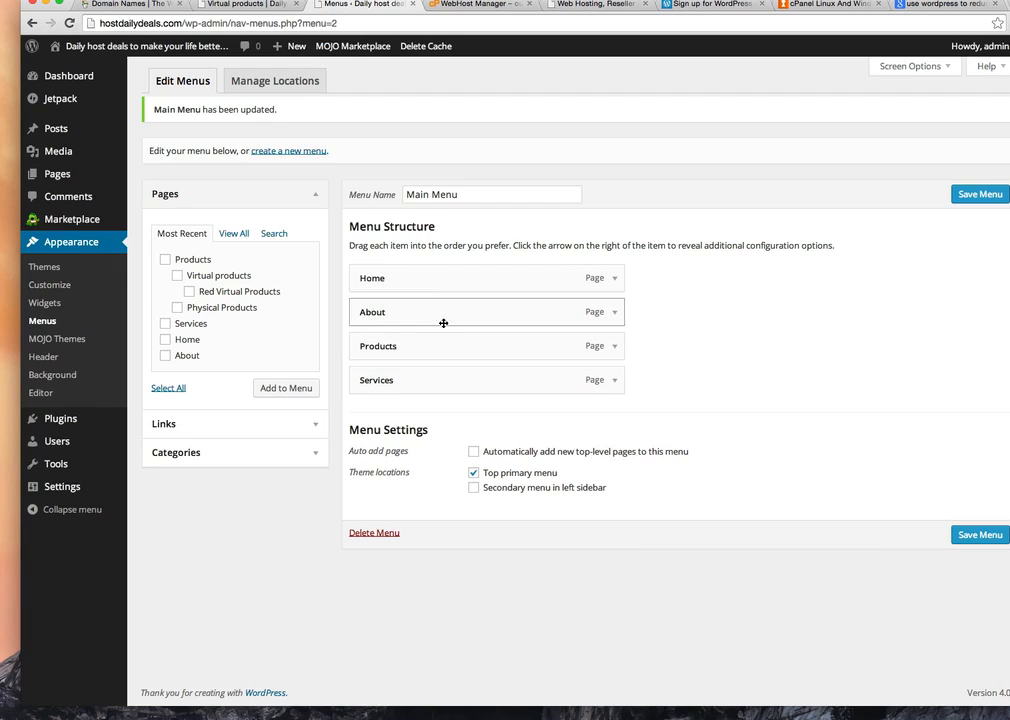
# Examine the settings of the Products and About menu items, and collapse them again
pyautogui.click(614, 347)
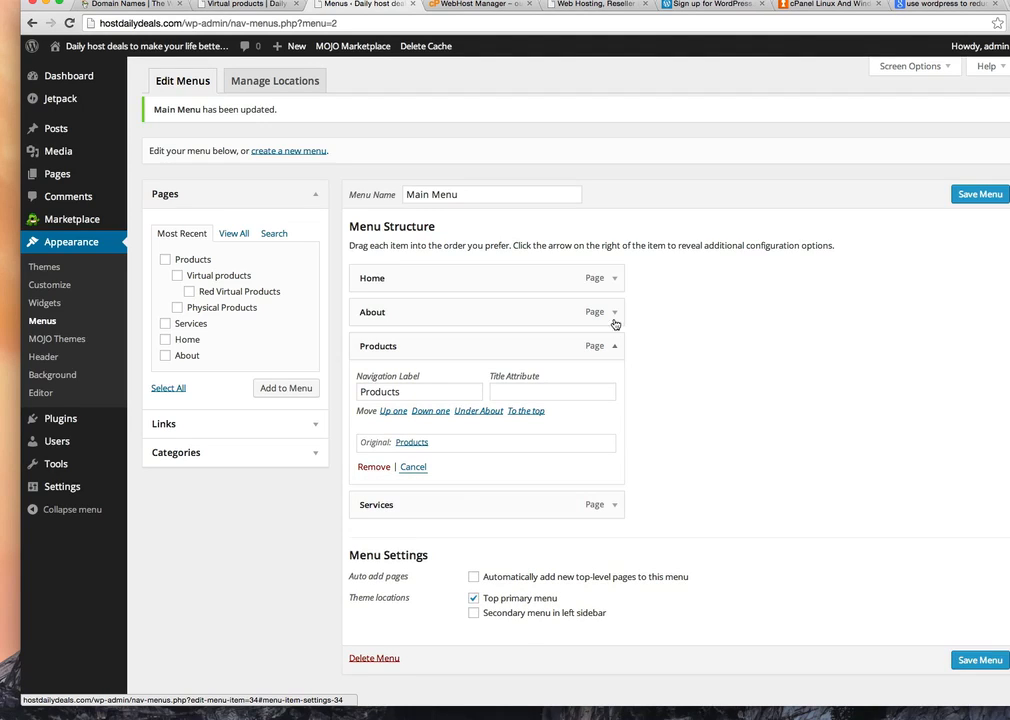
pyautogui.click(614, 347)
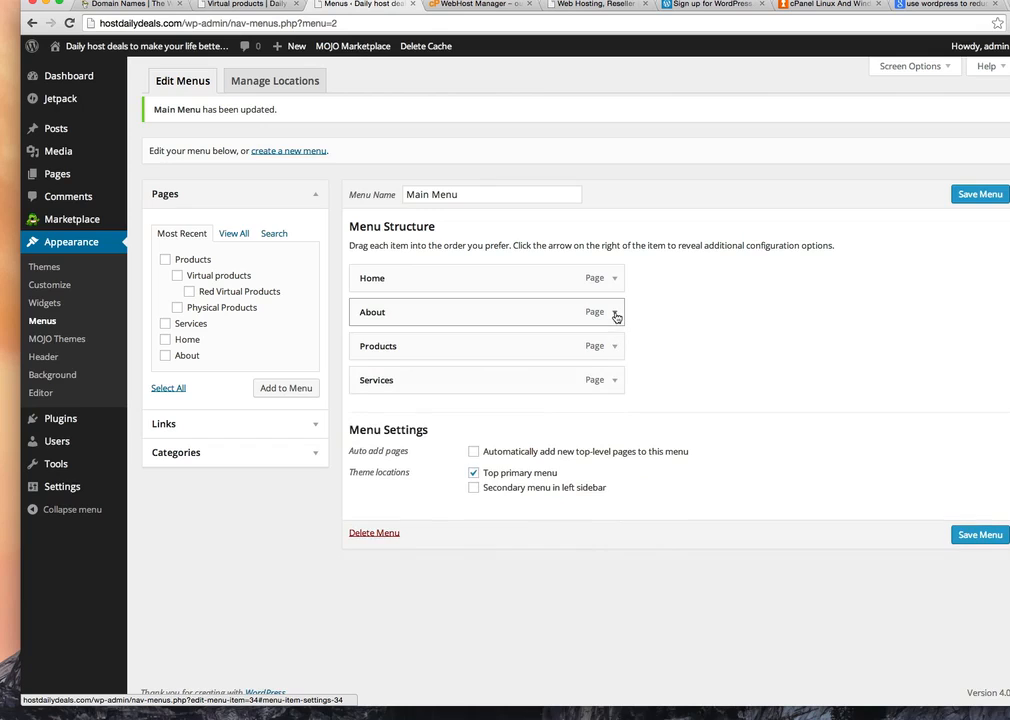
pyautogui.click(614, 313)
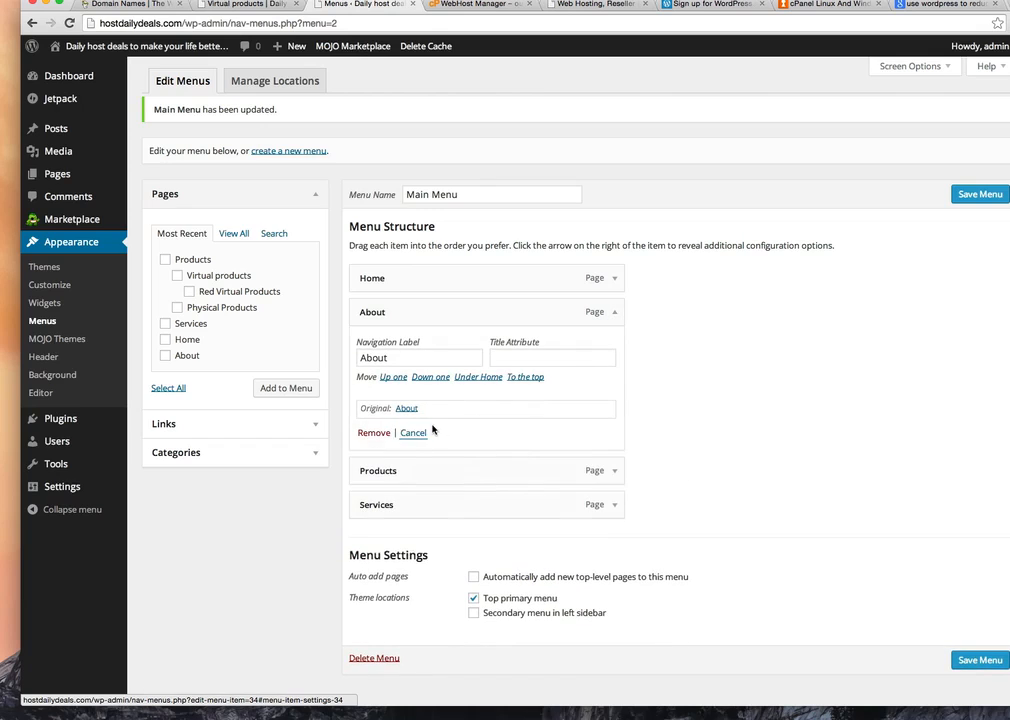
pyautogui.click(614, 313)
# Add Virtual products, Red Virtual Products and Physical Products to Main Menu, save it, and reload the live page to check
pyautogui.click(177, 275)
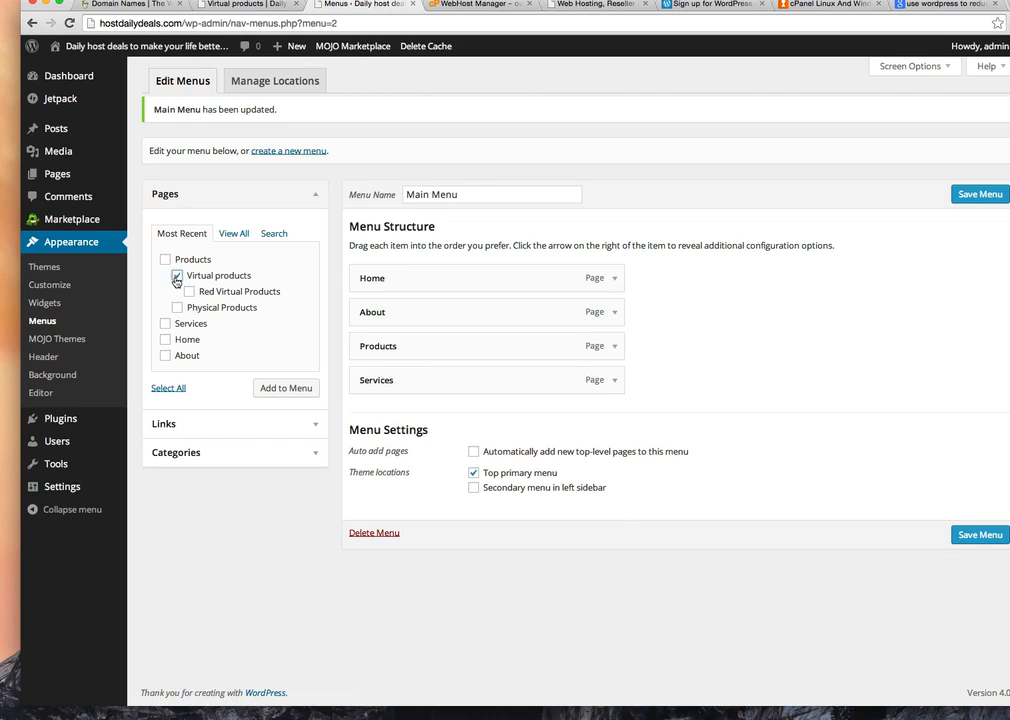
pyautogui.click(189, 291)
pyautogui.click(178, 308)
pyautogui.click(286, 390)
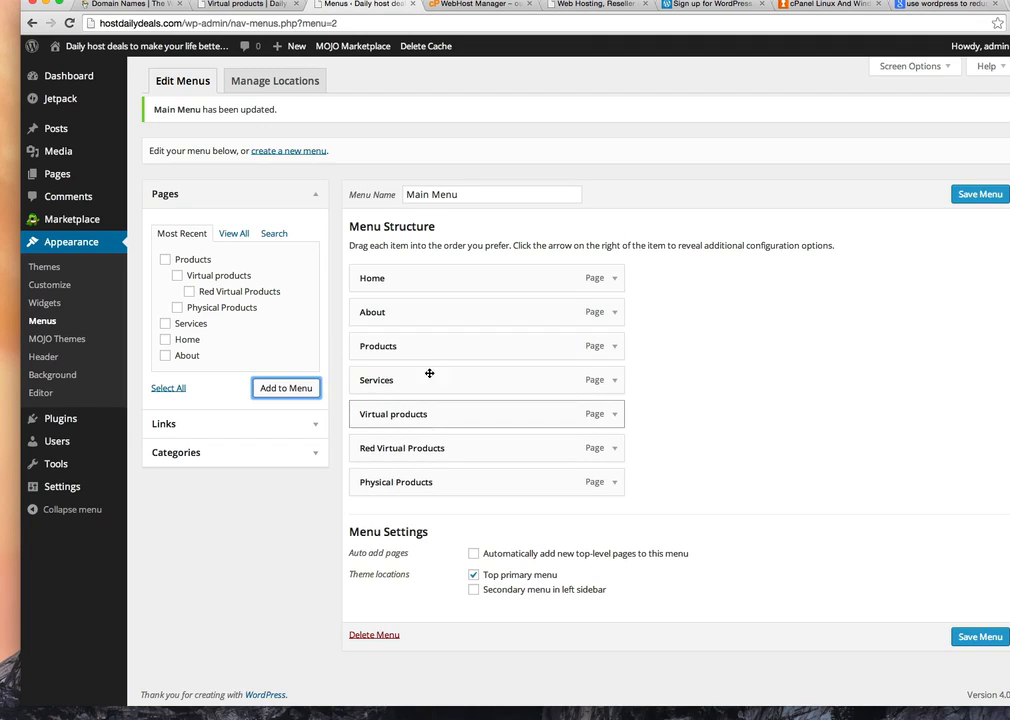
pyautogui.click(982, 196)
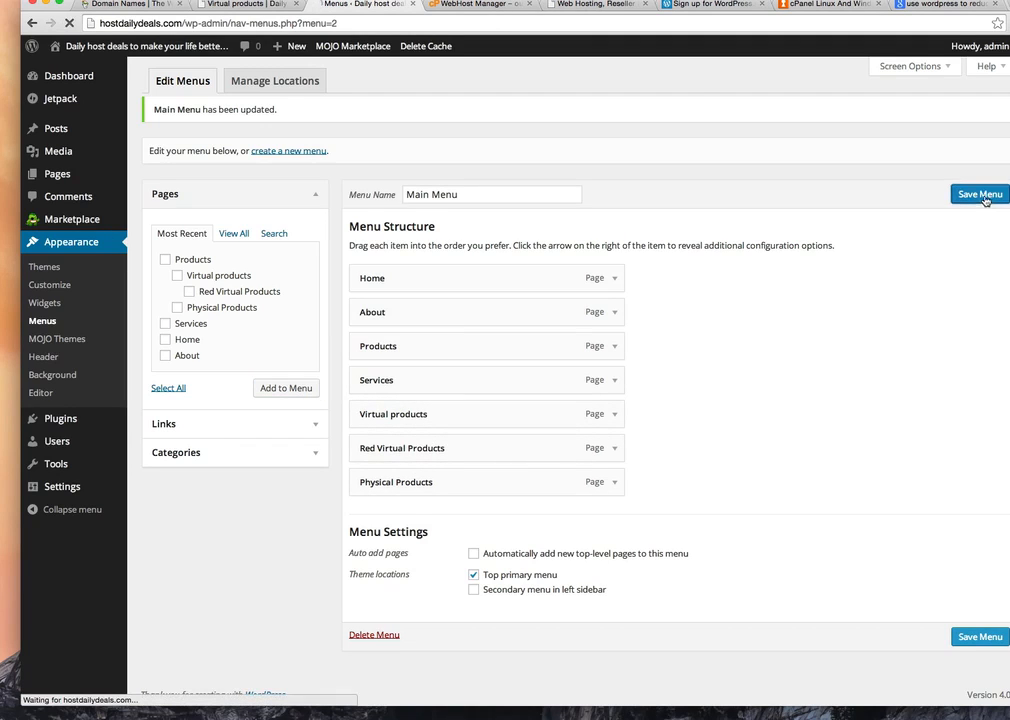
pyautogui.click(240, 4)
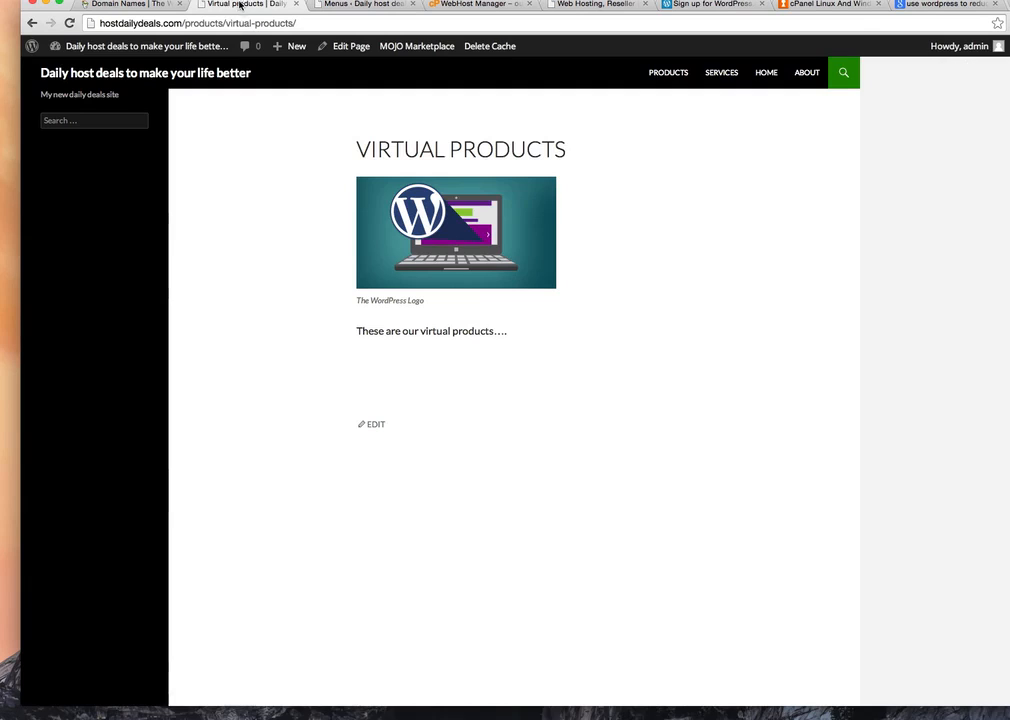
pyautogui.click(70, 23)
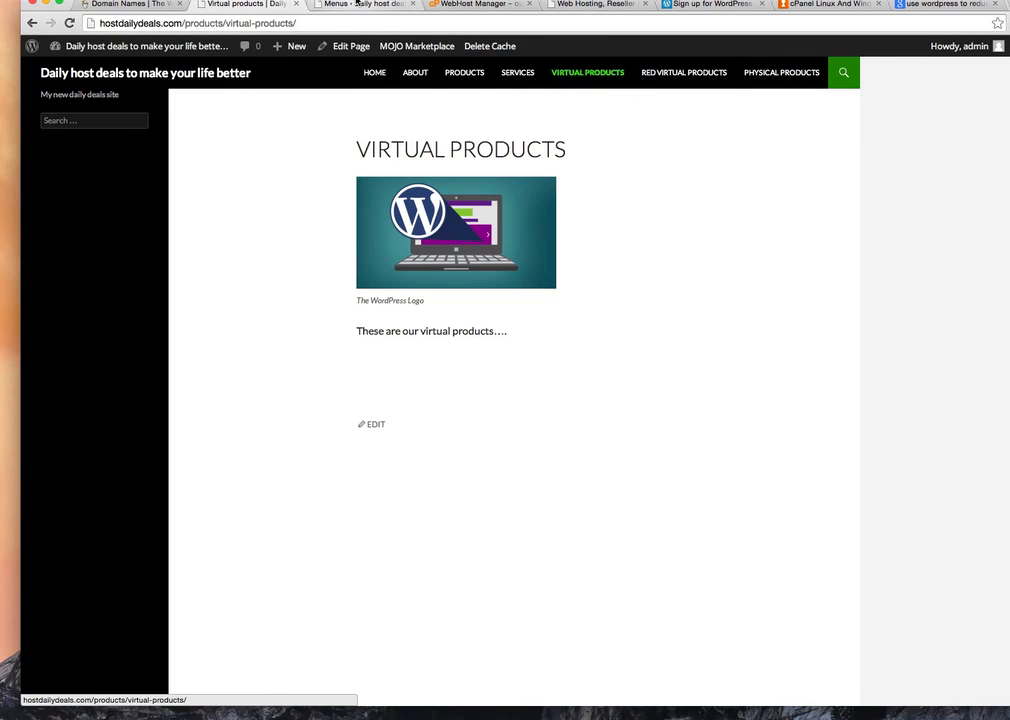
# Nest Physical Products and Virtual products under Products, with Red Virtual Products under Virtual products, and save the menu
pyautogui.click(365, 5)
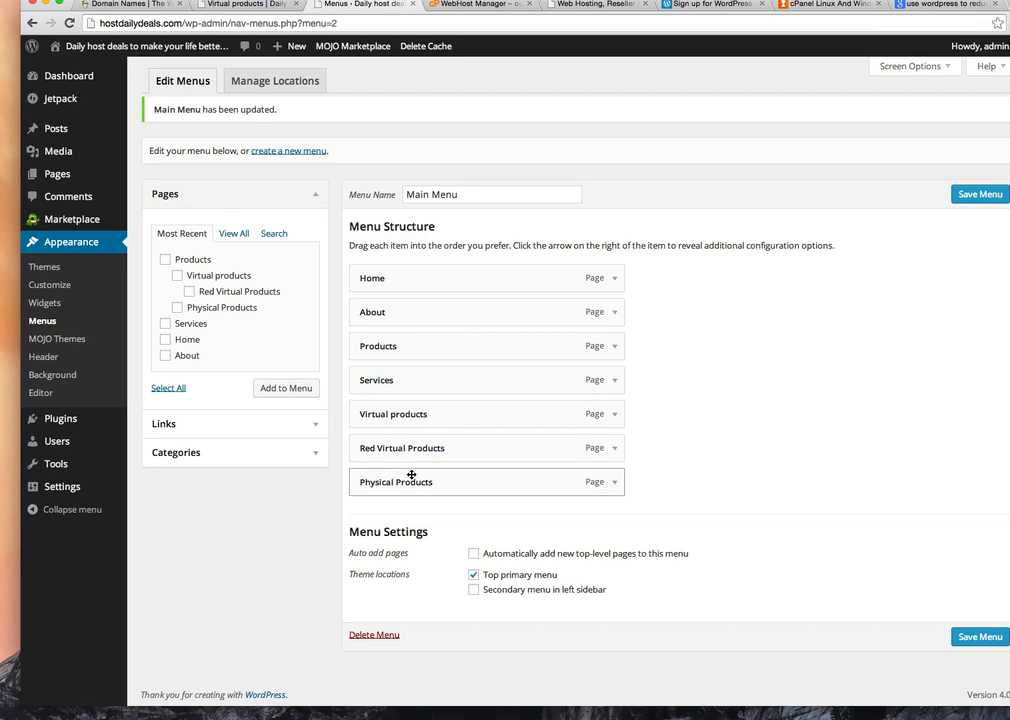
pyautogui.moveTo(400, 418); pyautogui.dragTo(442, 375)
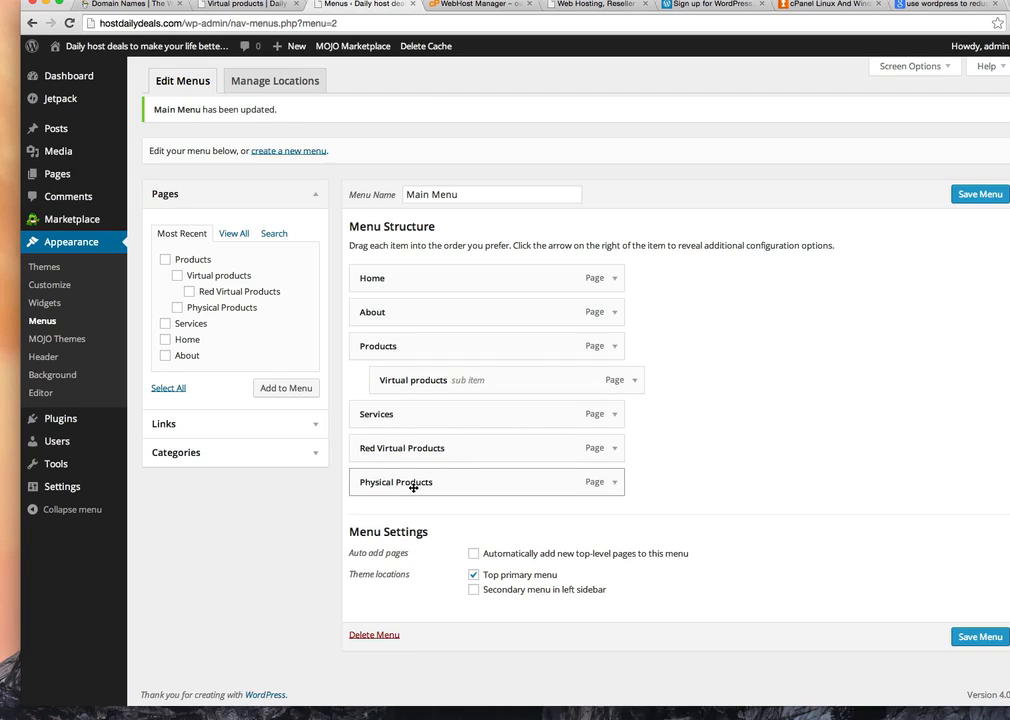
pyautogui.moveTo(413, 487); pyautogui.dragTo(444, 356)
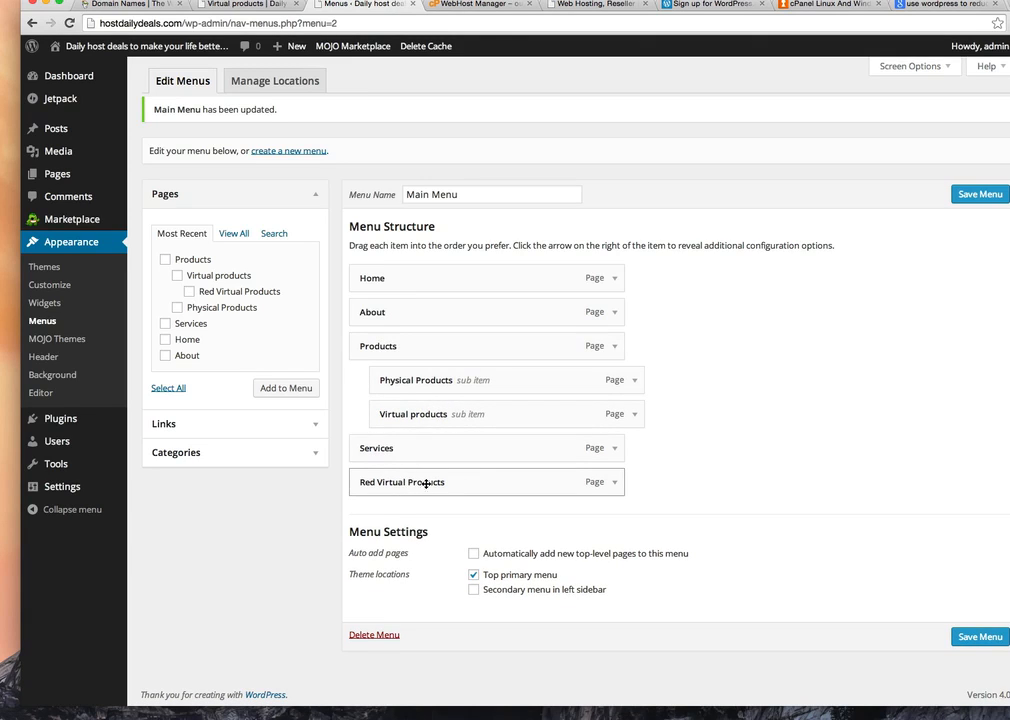
pyautogui.moveTo(428, 483); pyautogui.dragTo(472, 440)
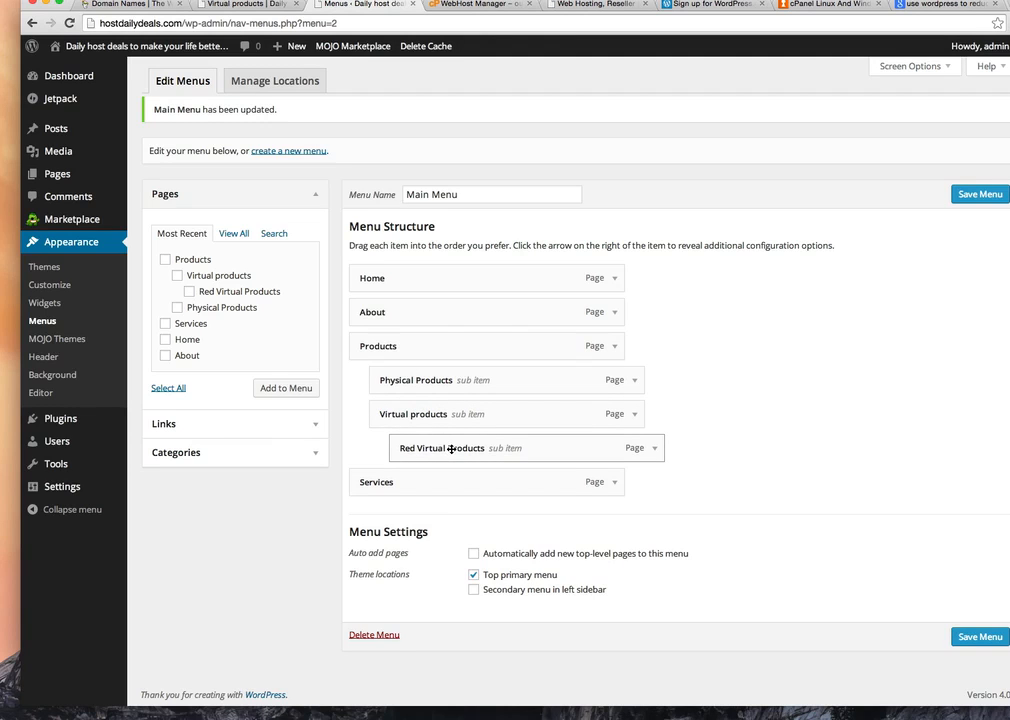
pyautogui.click(960, 192)
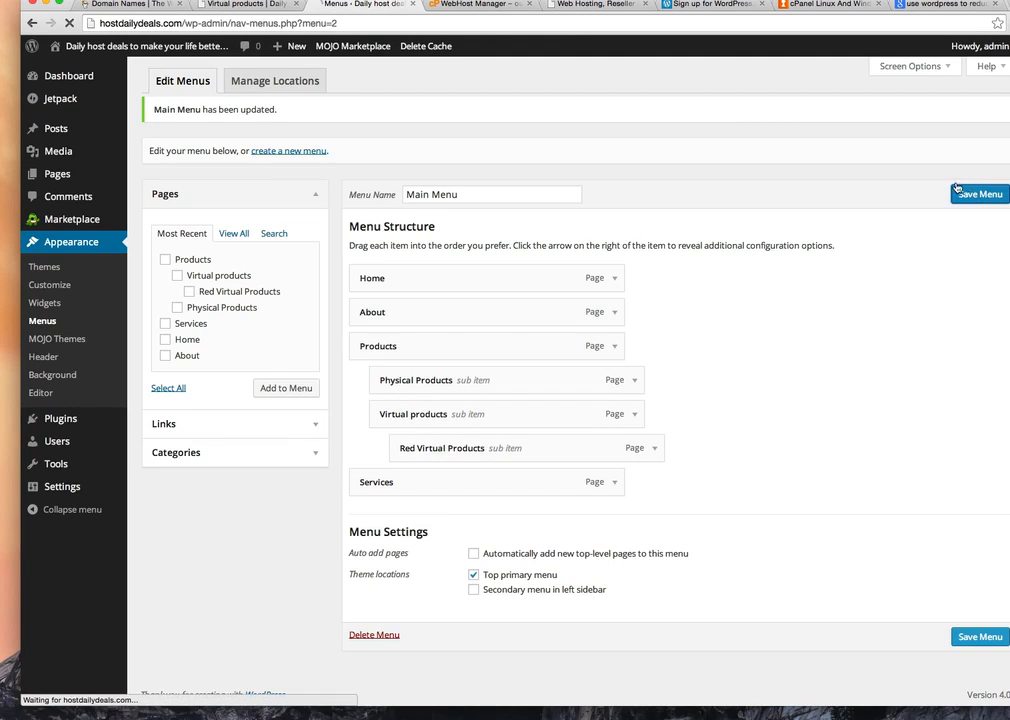
# Reload the live Virtual Products page and check the nested Products submenu in the top navigation
pyautogui.click(235, 4)
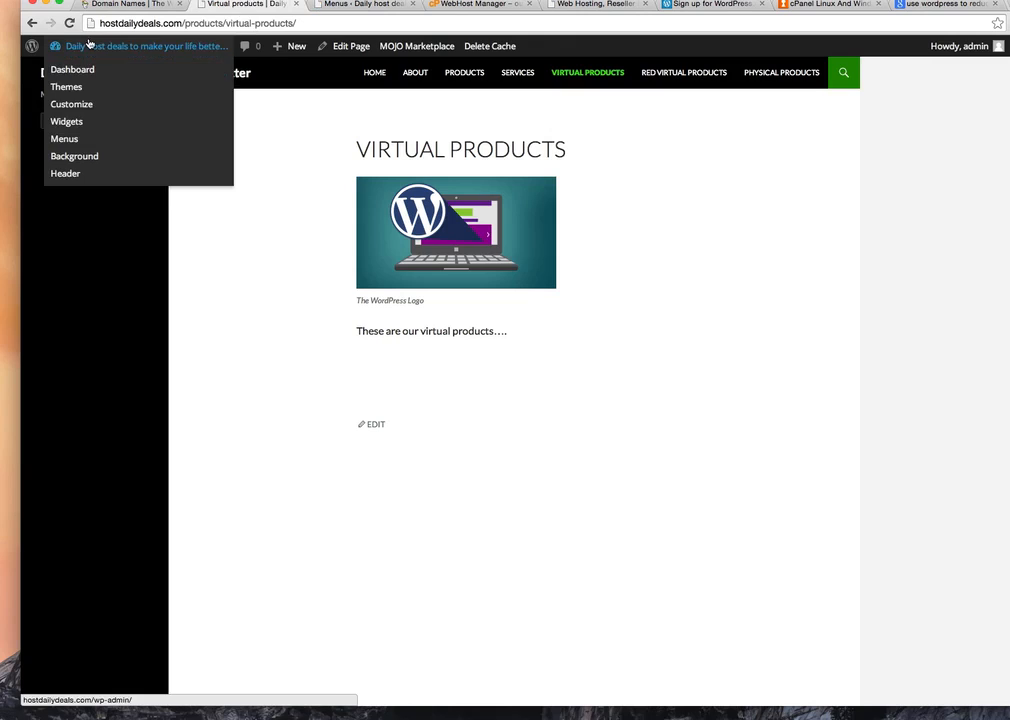
pyautogui.click(68, 23)
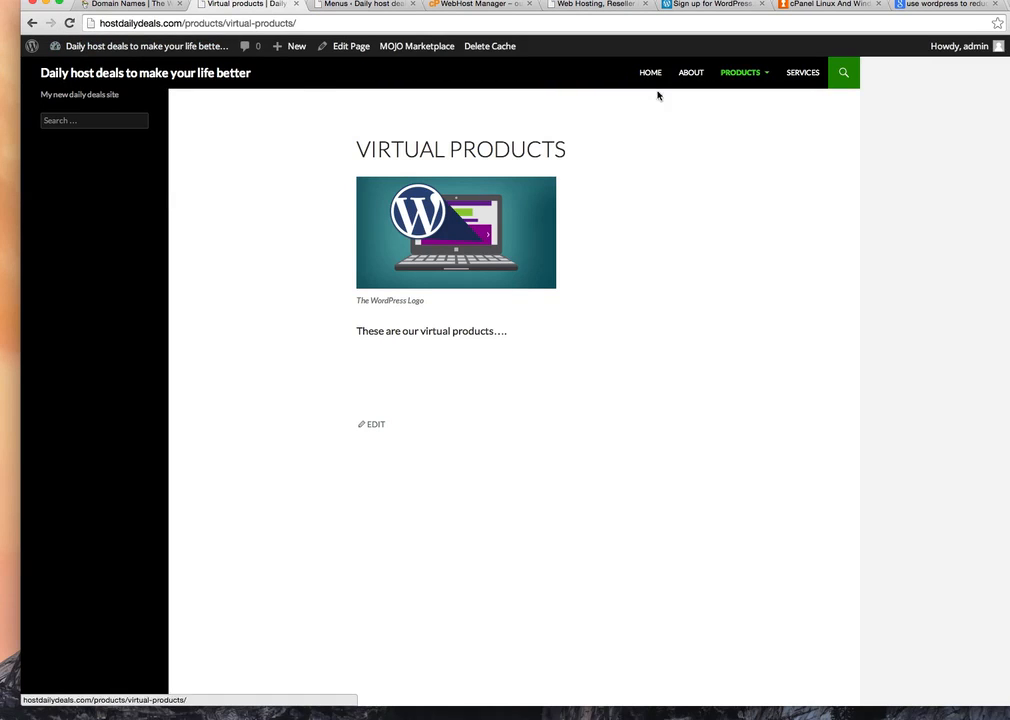
pyautogui.moveTo(745, 76)
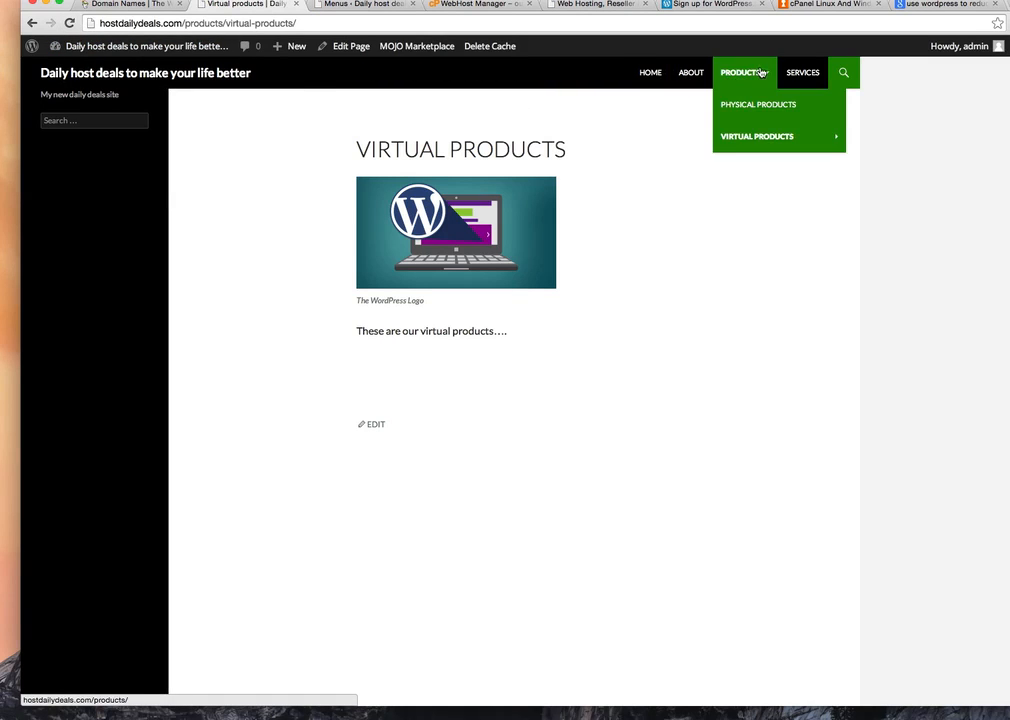
pyautogui.moveTo(759, 139)
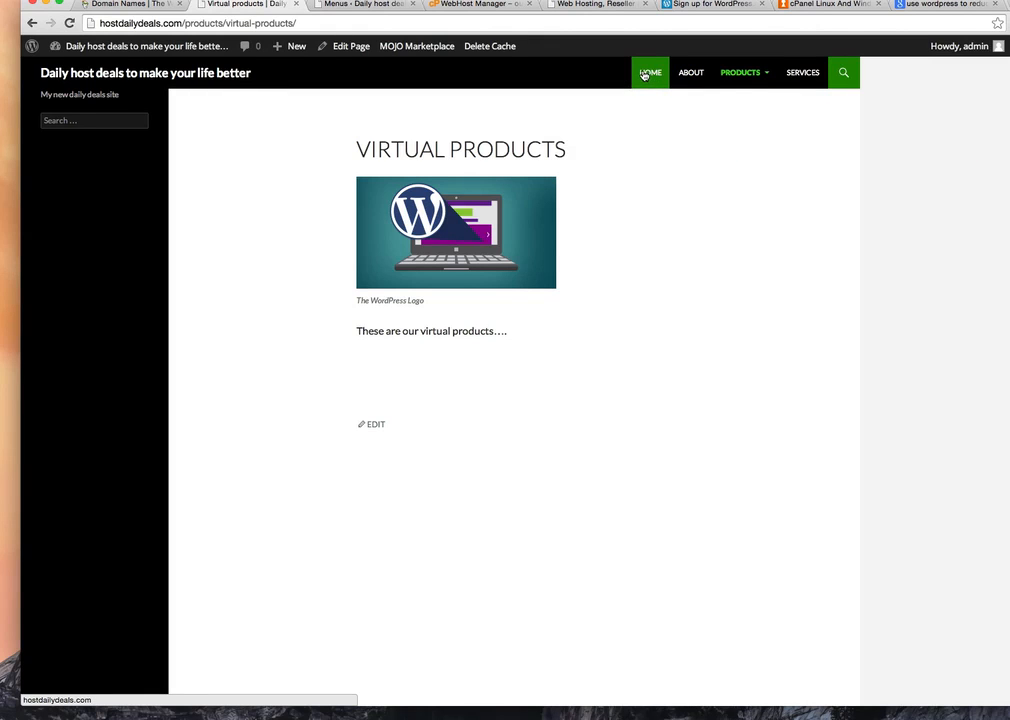
# Assign Main Menu to the Secondary menu in left sidebar location as well, save it, and reload the live page to check
pyautogui.click(360, 5)
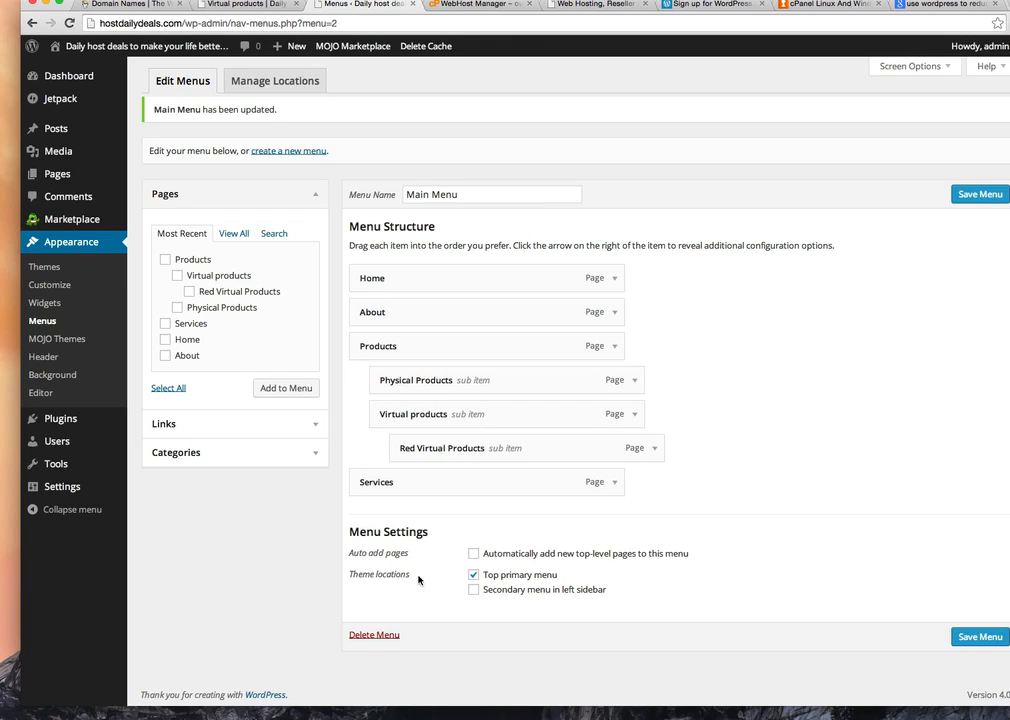
pyautogui.click(474, 591)
pyautogui.click(970, 194)
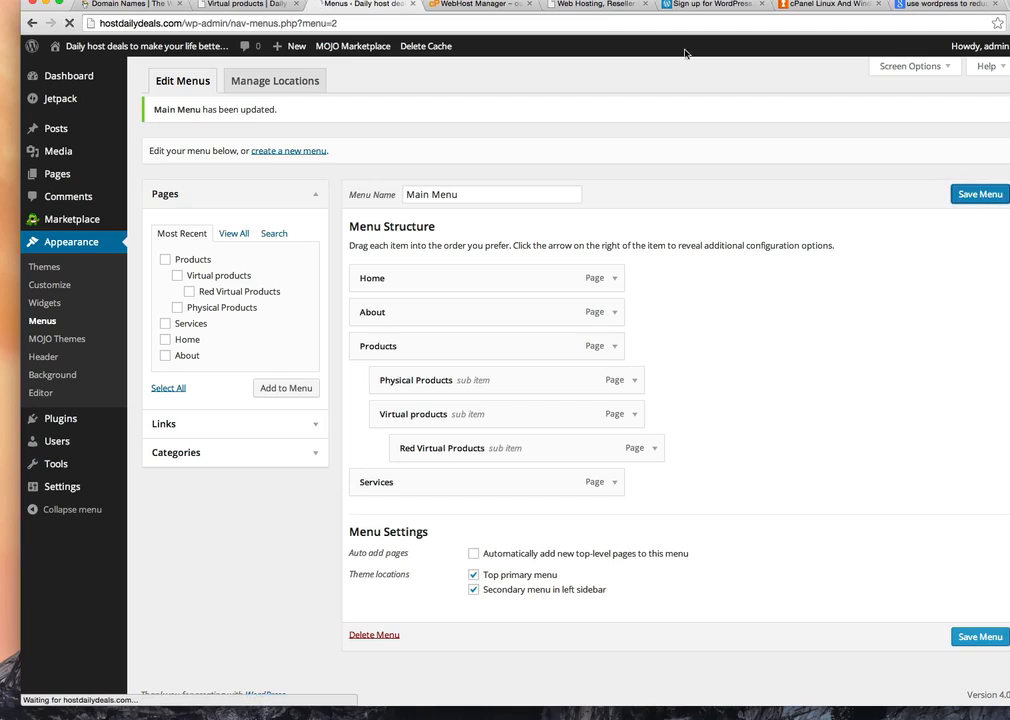
pyautogui.click(235, 4)
pyautogui.press('super+r')
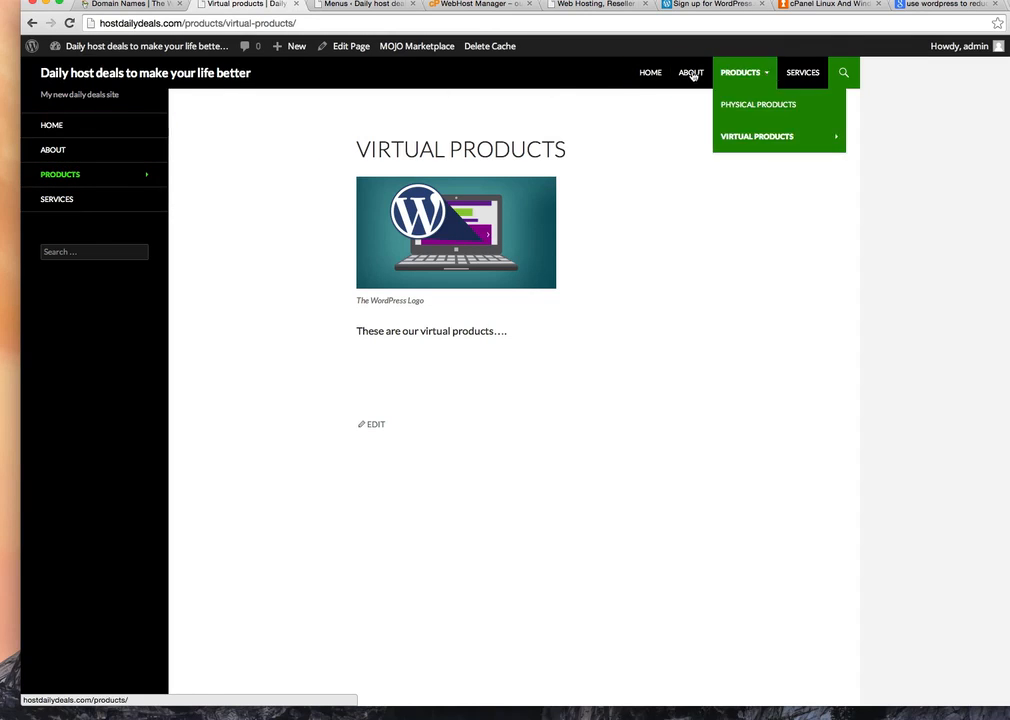
# Remove Main Menu from the Secondary menu in left sidebar location and save it
pyautogui.click(362, 4)
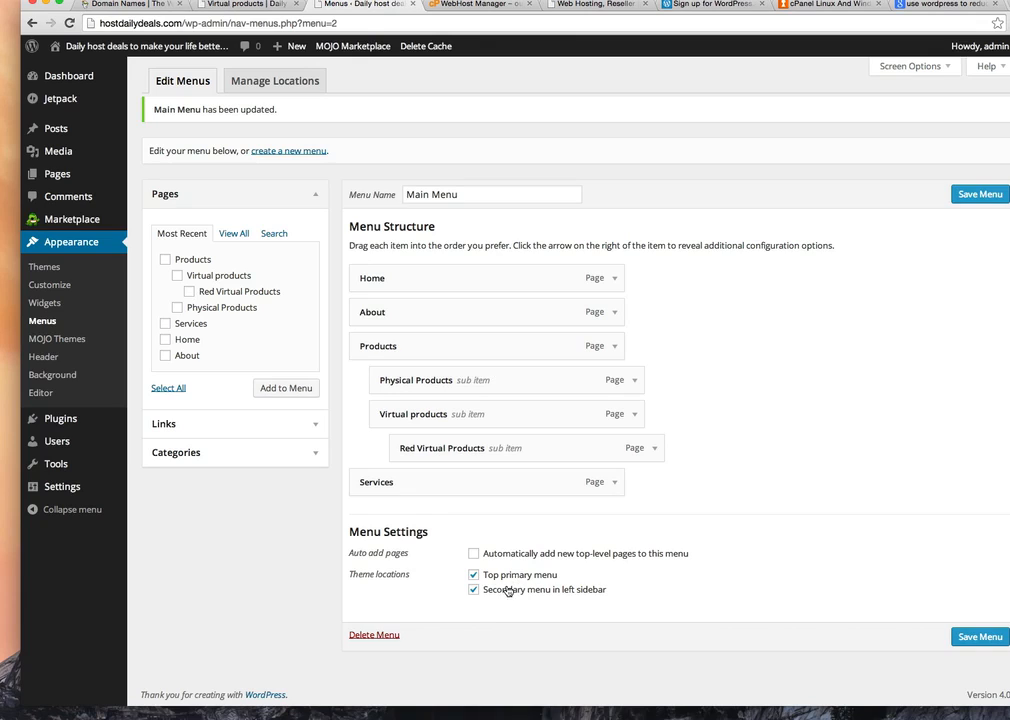
pyautogui.click(474, 591)
pyautogui.click(975, 638)
# Create a new, separate menu named "Sidebar menu"
pyautogui.click(156, 89)
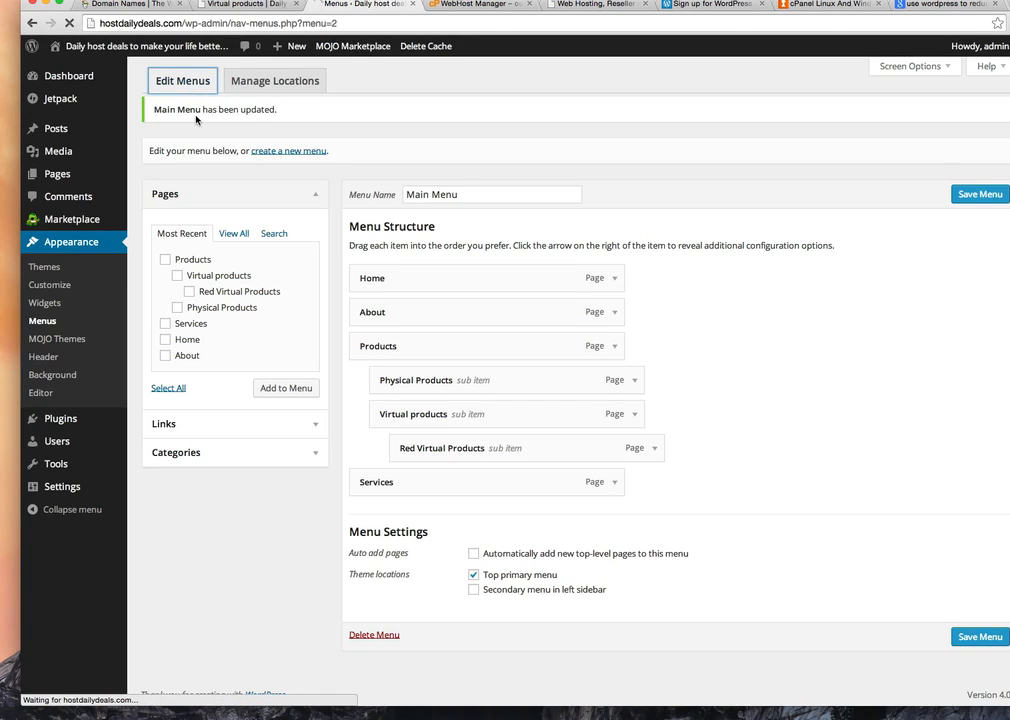
pyautogui.click(290, 122)
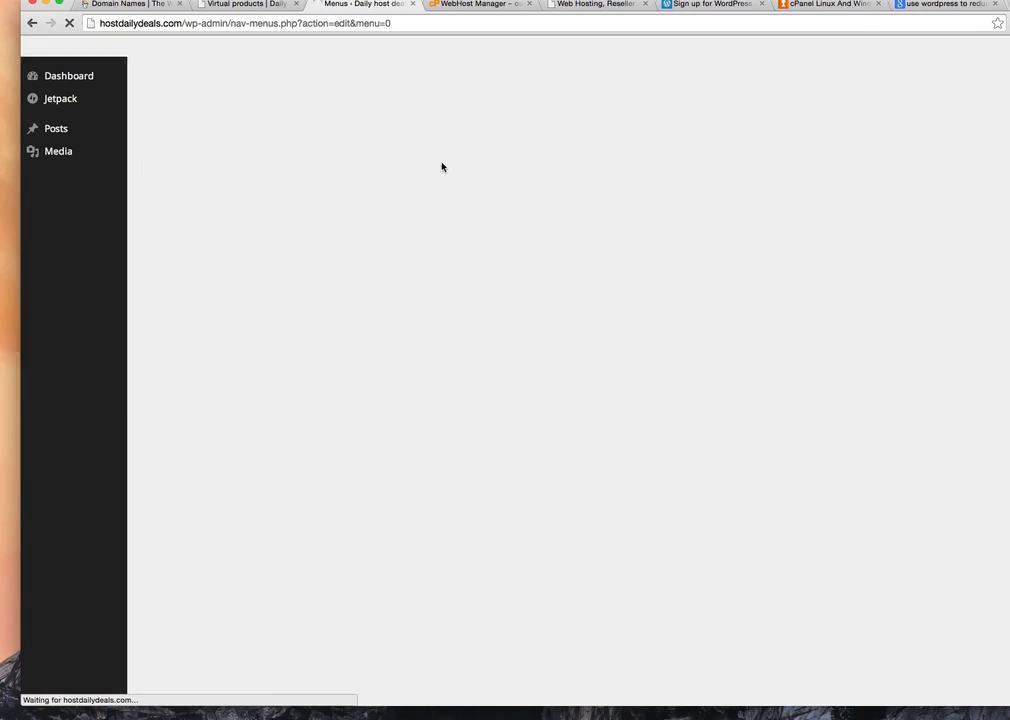
pyautogui.click(430, 165)
pyautogui.write('Sid')
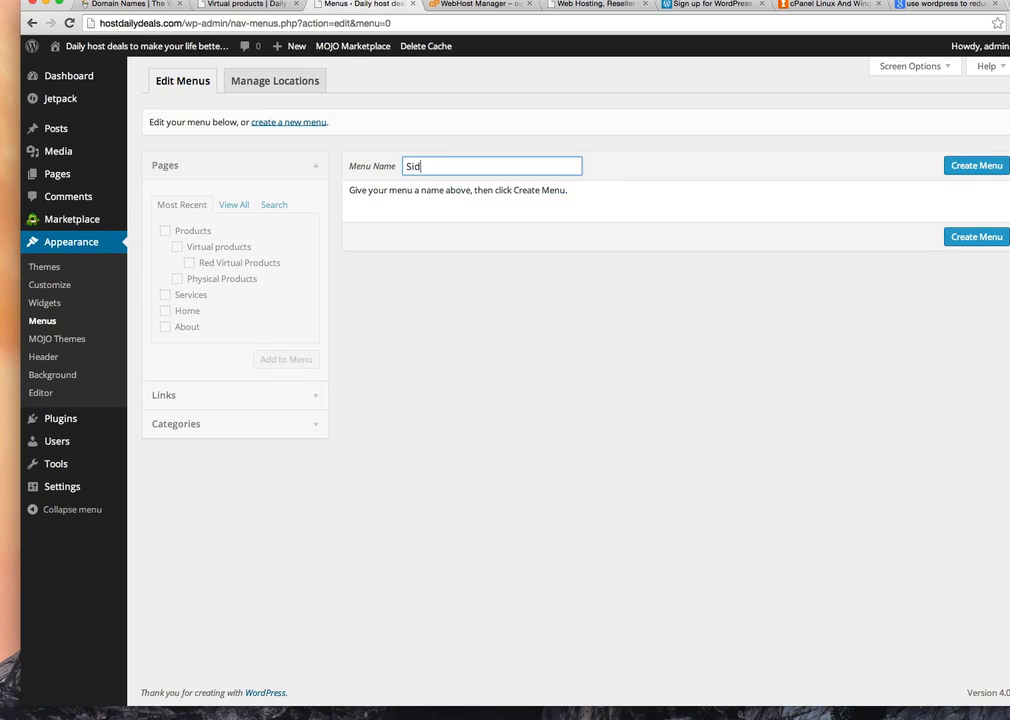
pyautogui.write('ebar menu')
pyautogui.click(946, 167)
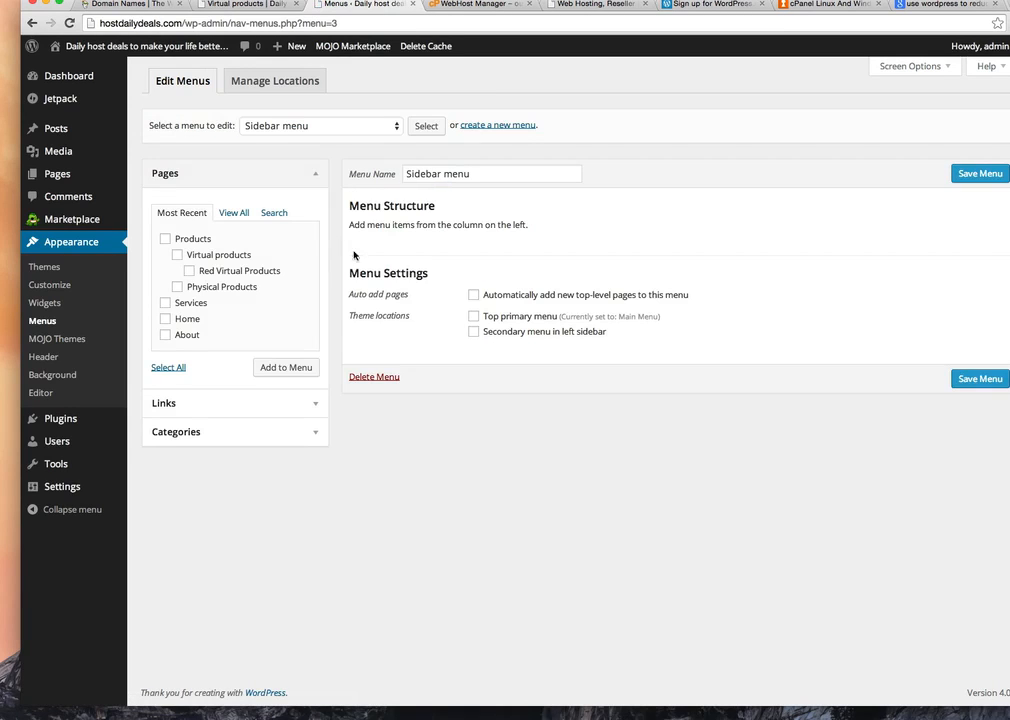
# Assign Sidebar menu to the Secondary menu in left sidebar location, add the Products and Services pages, and save it
pyautogui.click(473, 331)
pyautogui.click(166, 239)
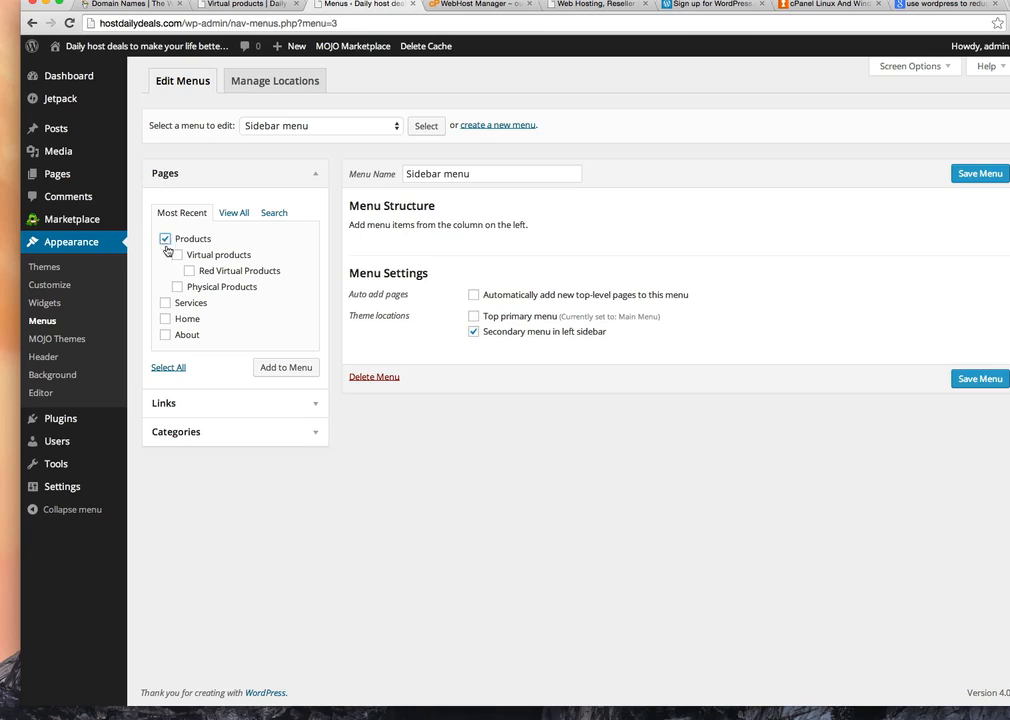
pyautogui.click(165, 302)
pyautogui.click(283, 367)
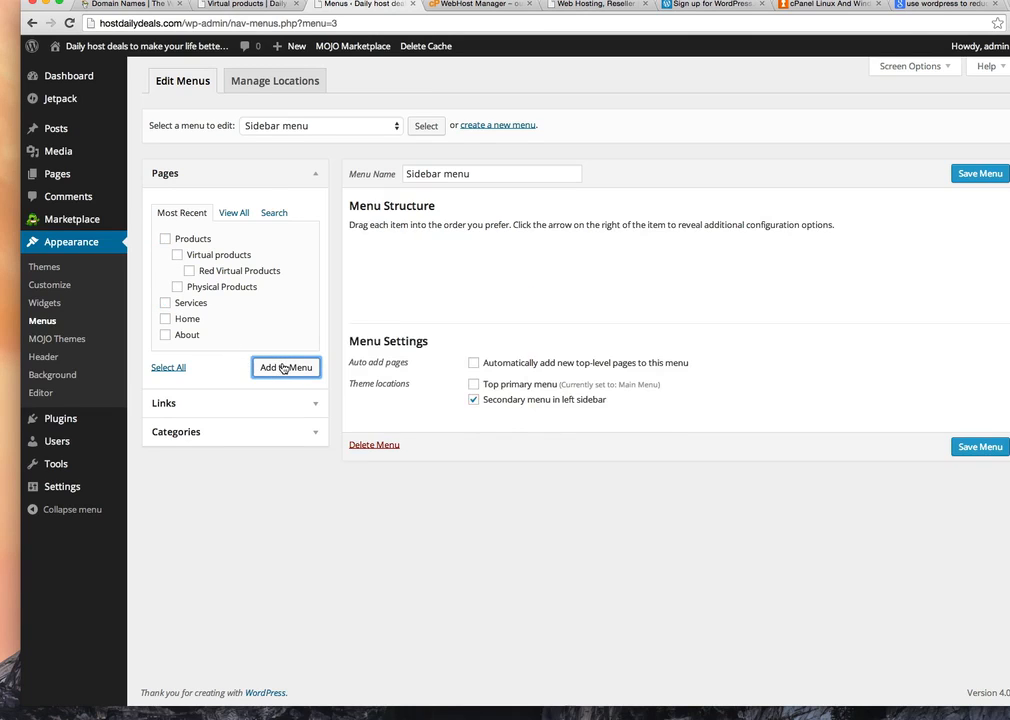
pyautogui.click(975, 447)
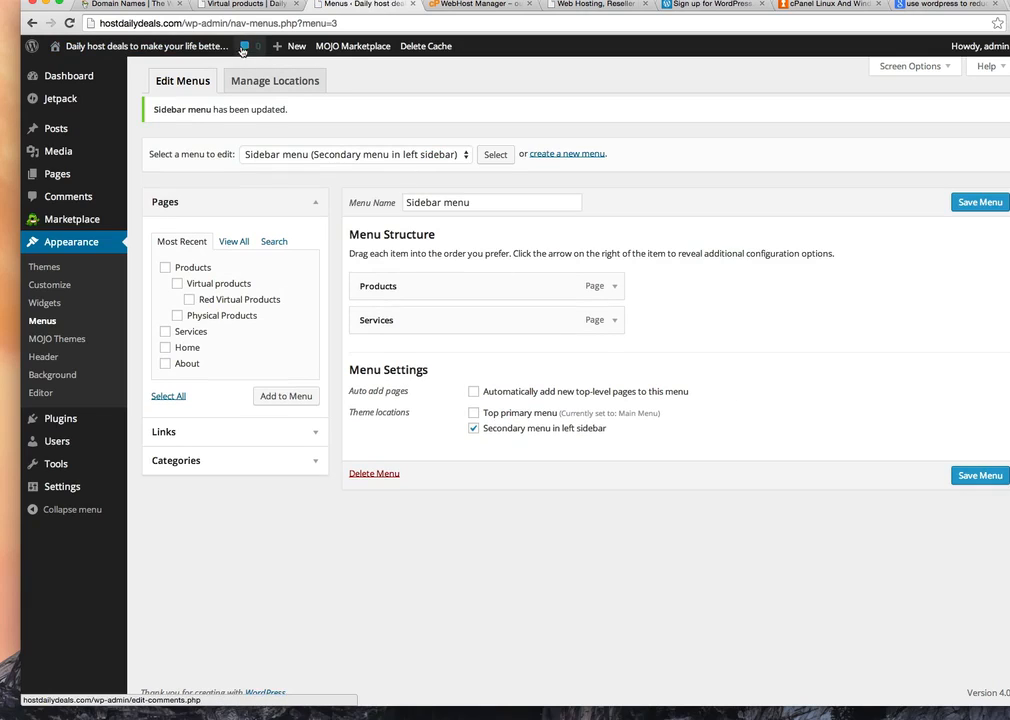
# Reload the live page and test the Services and Products links in the sidebar menu
pyautogui.click(217, 10)
pyautogui.click(70, 22)
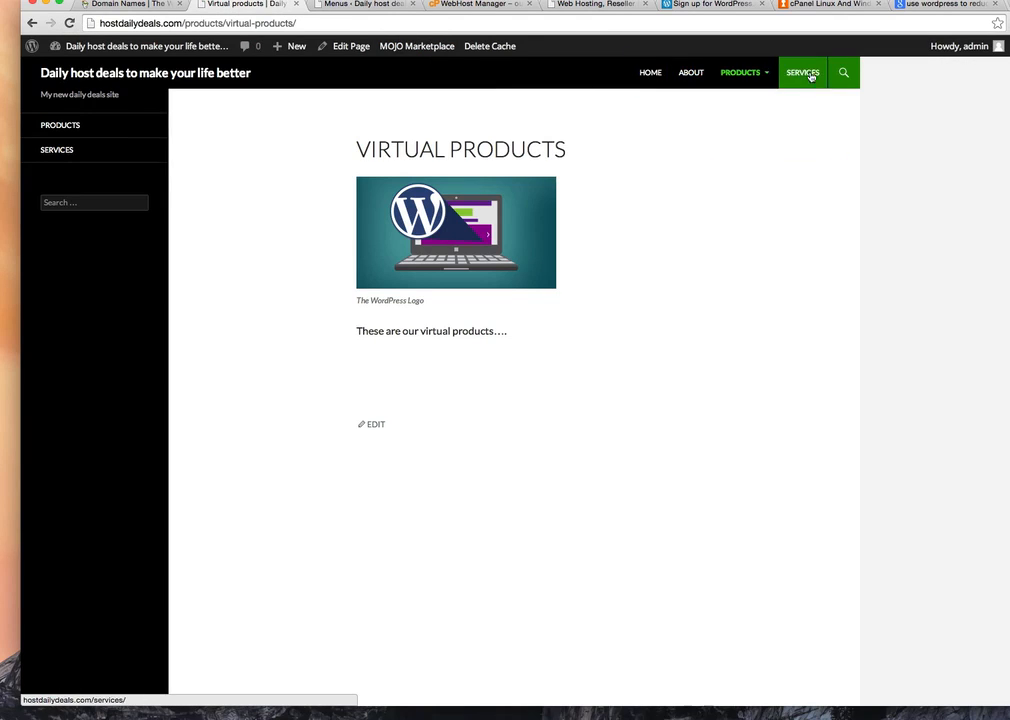
pyautogui.click(57, 150)
pyautogui.click(60, 130)
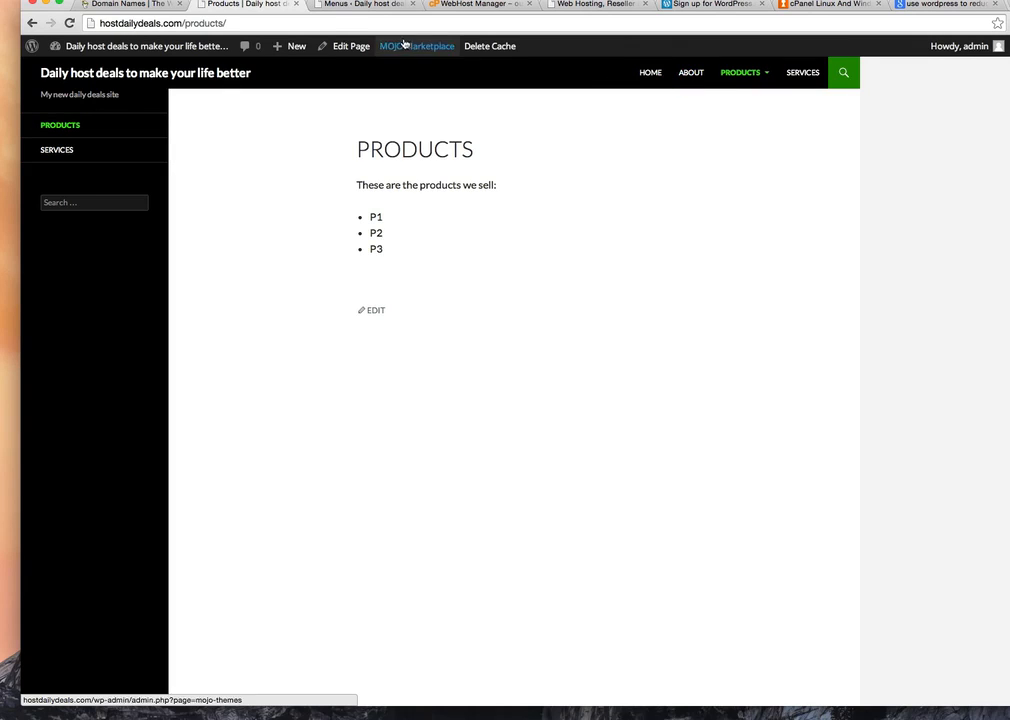
# Switch to editing Main Menu, enable automatically adding new top-level pages to it, and save the menu
pyautogui.click(372, 6)
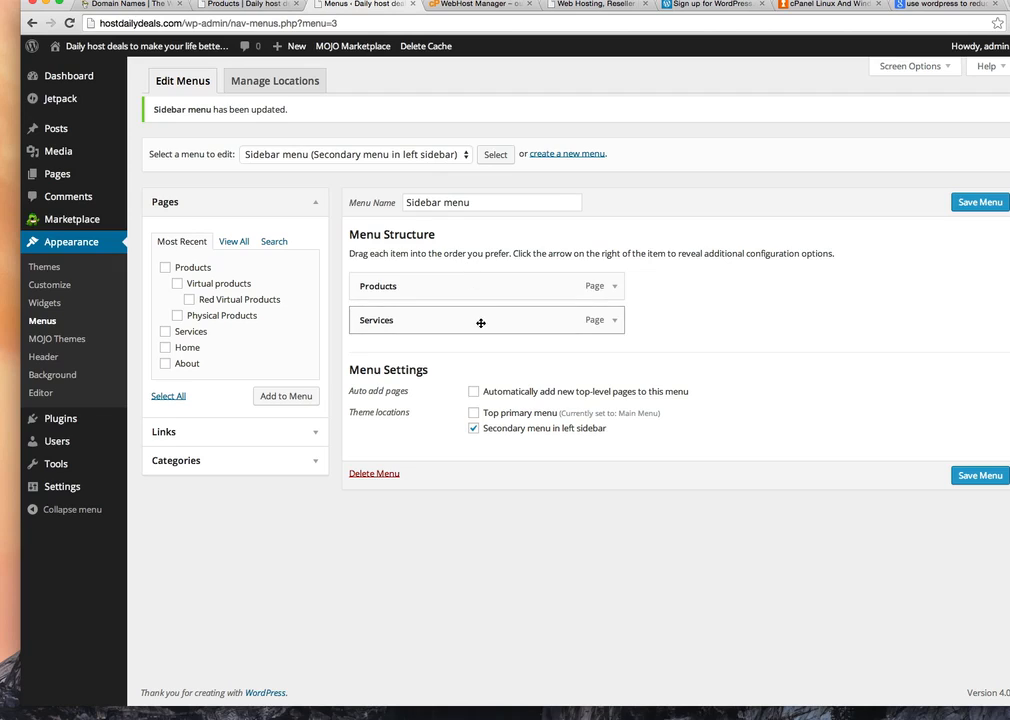
pyautogui.click(181, 81)
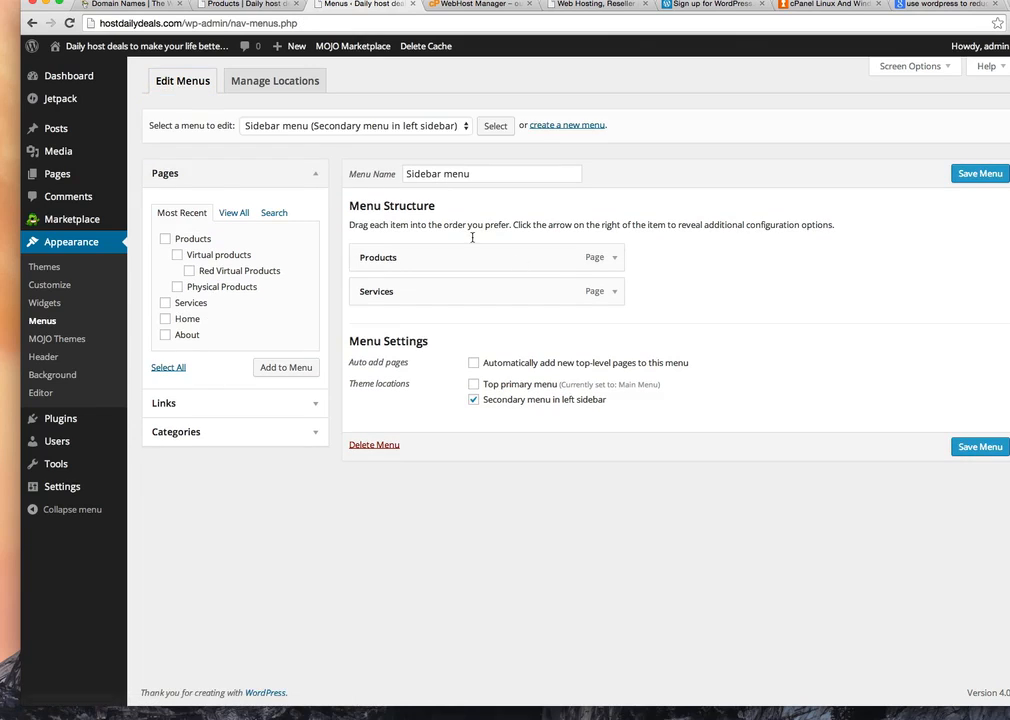
pyautogui.click(390, 126)
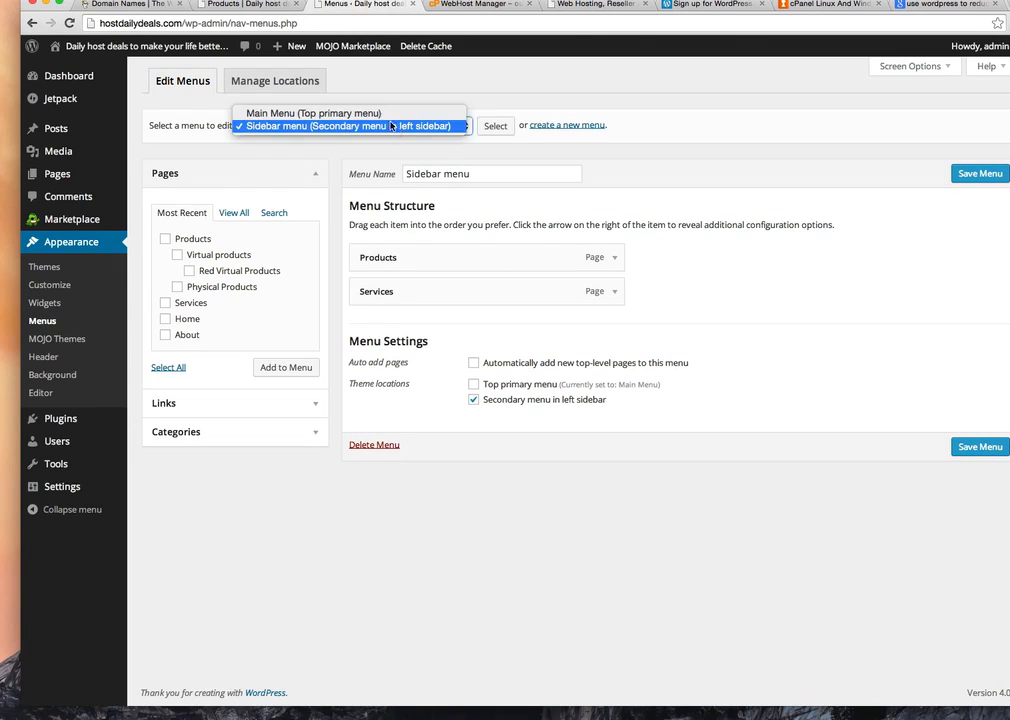
pyautogui.click(387, 114)
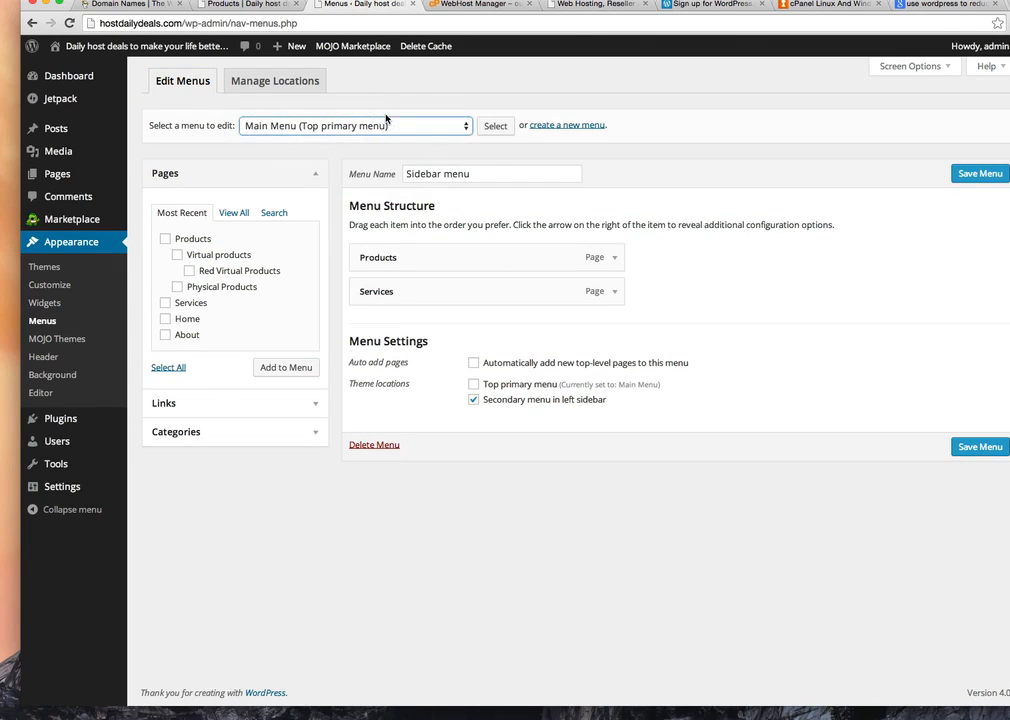
pyautogui.click(504, 130)
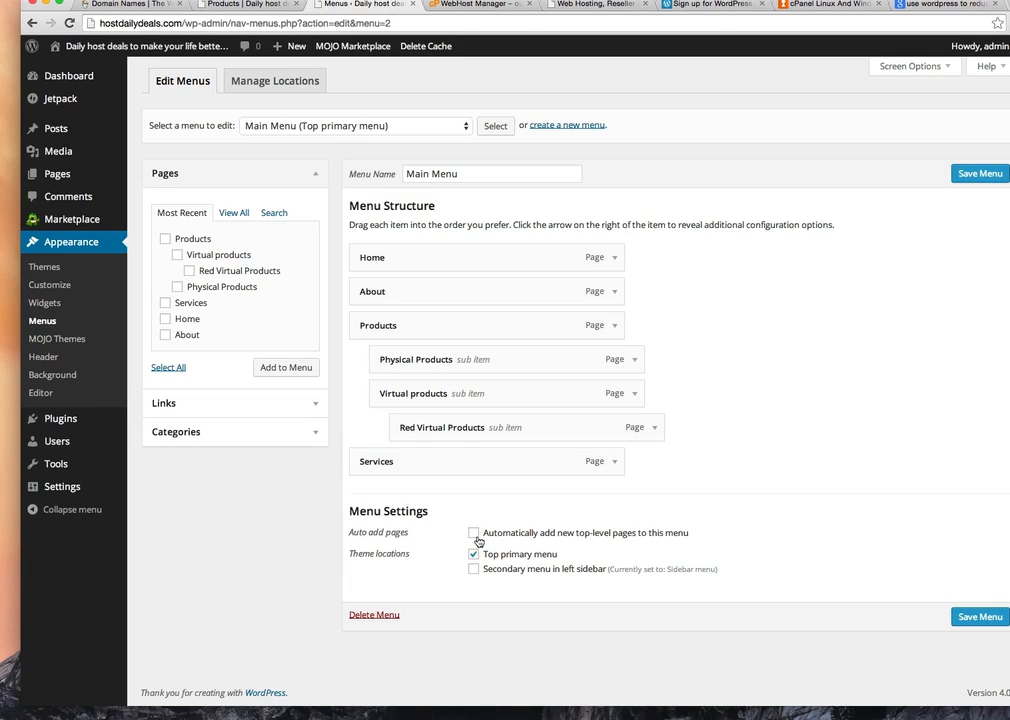
pyautogui.click(956, 618)
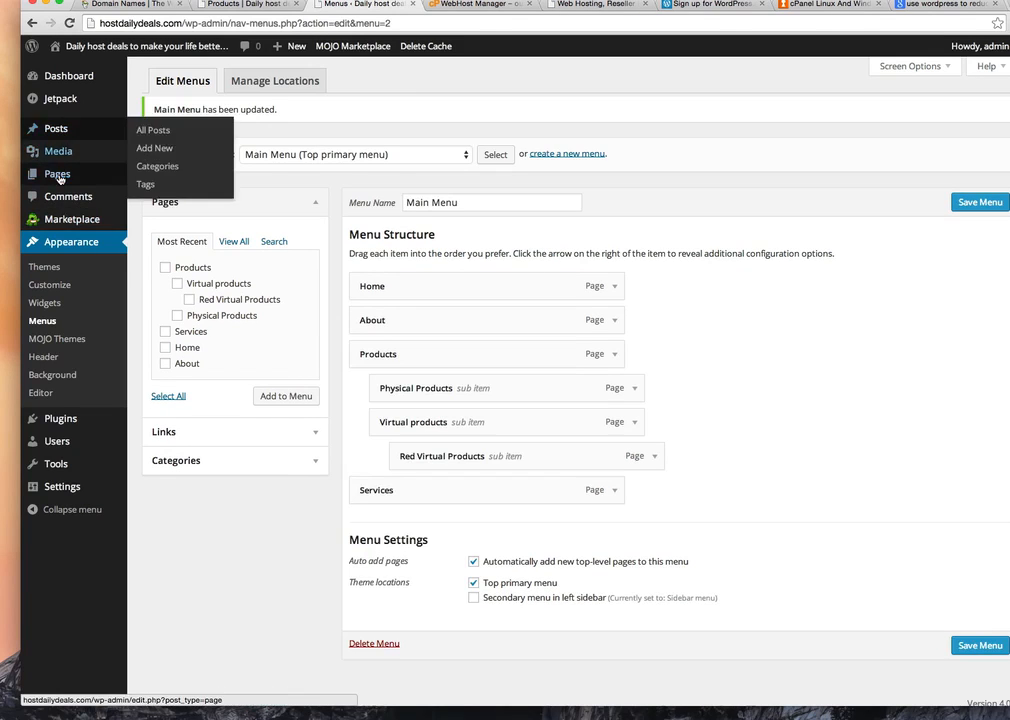
# Publish a new page titled "test page" and reload the live site to check the top menu
pyautogui.moveTo(55, 174)
pyautogui.click(160, 176)
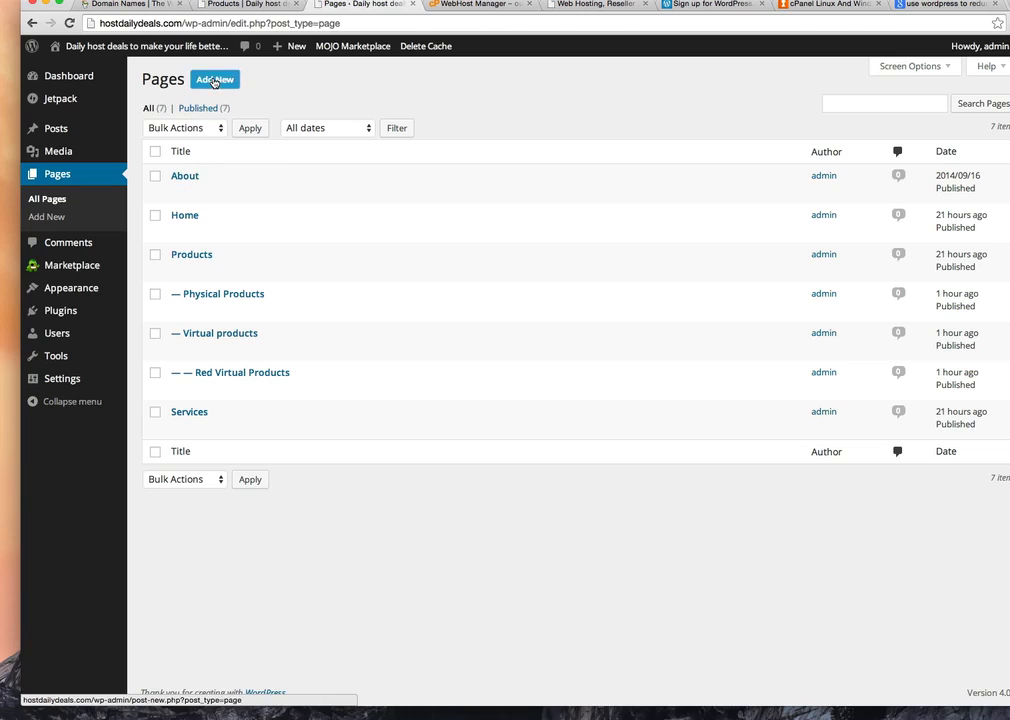
pyautogui.click(214, 81)
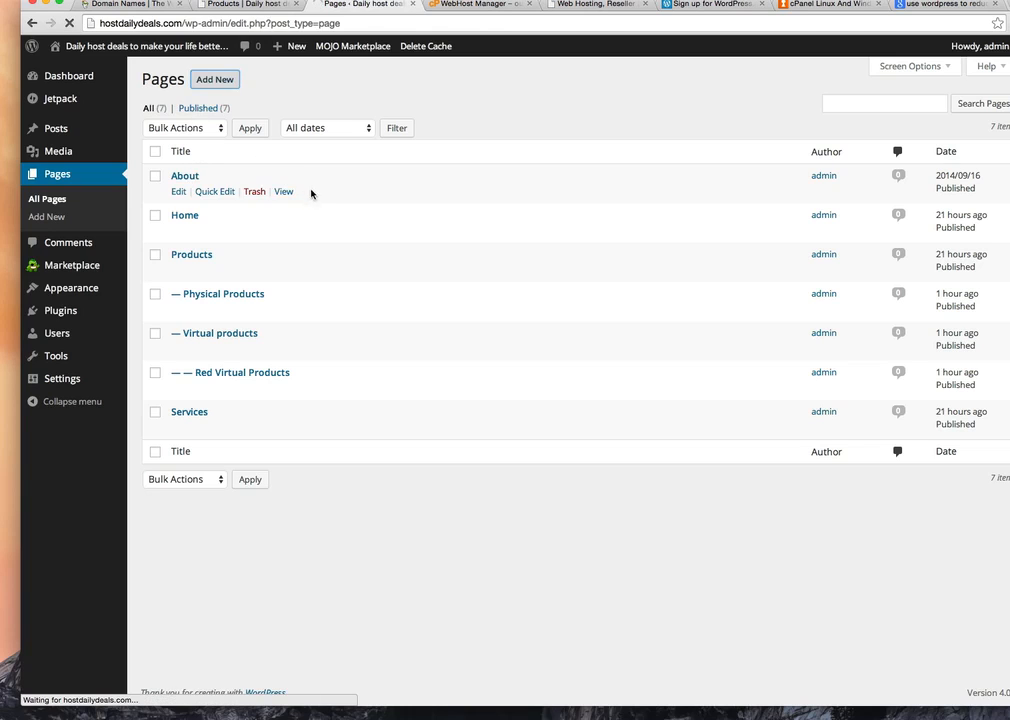
pyautogui.click(251, 116)
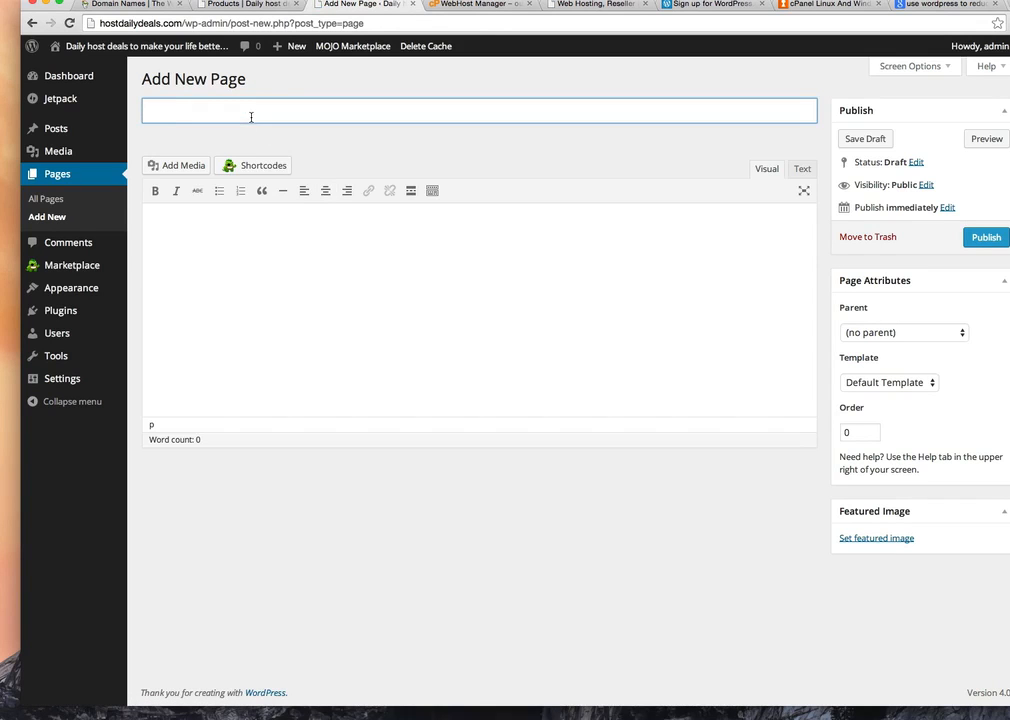
pyautogui.write('test page')
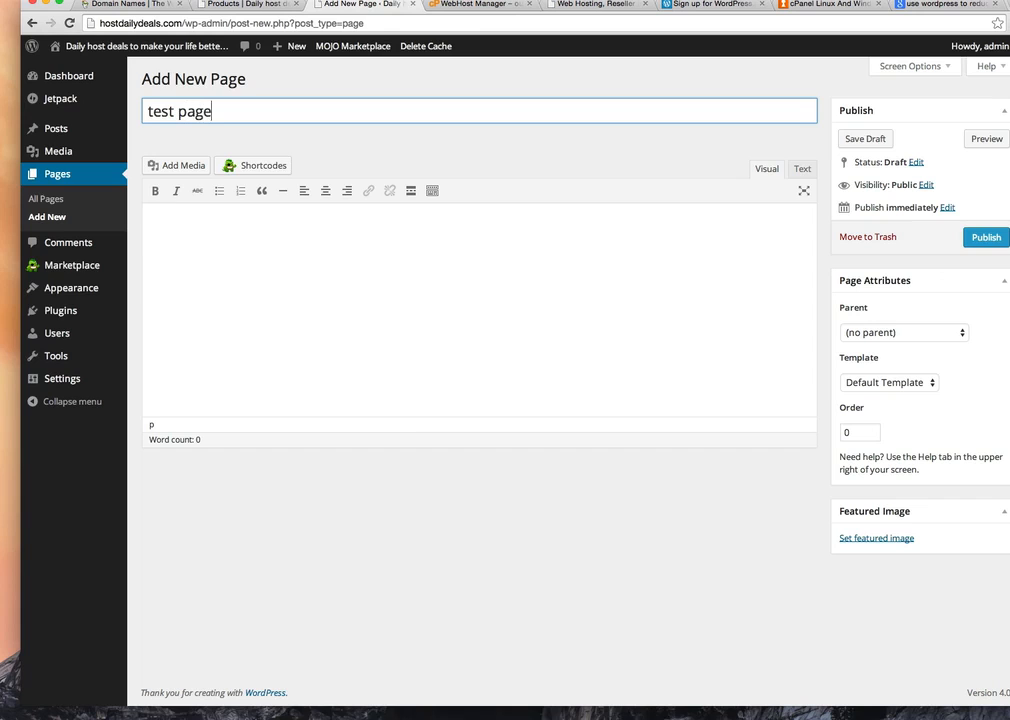
pyautogui.click(972, 243)
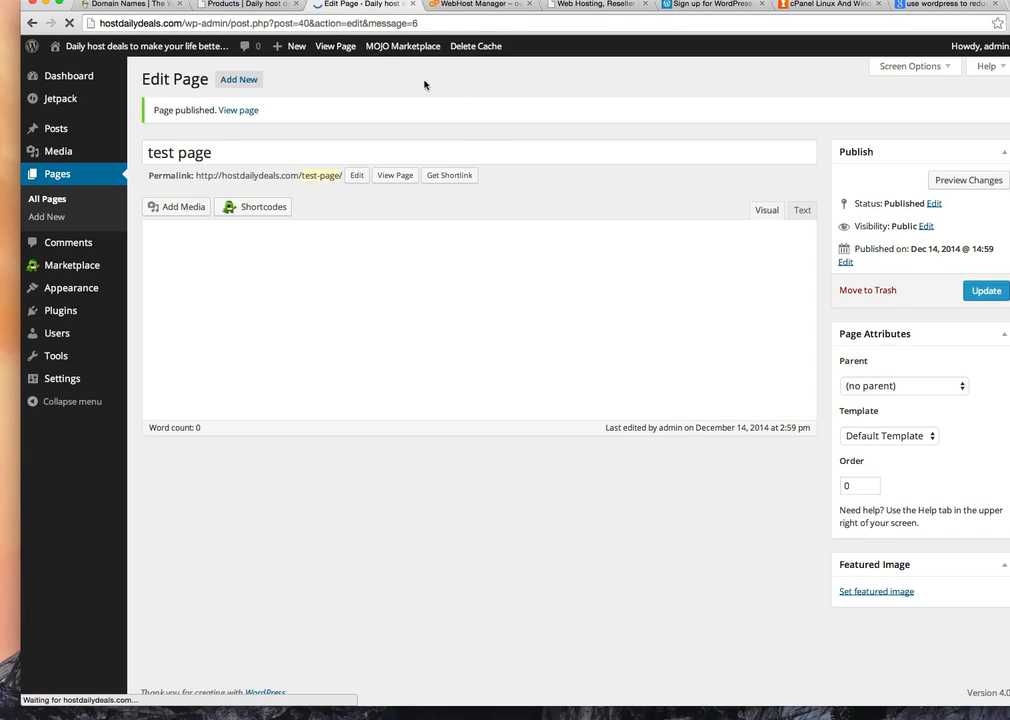
pyautogui.click(248, 5)
pyautogui.click(69, 22)
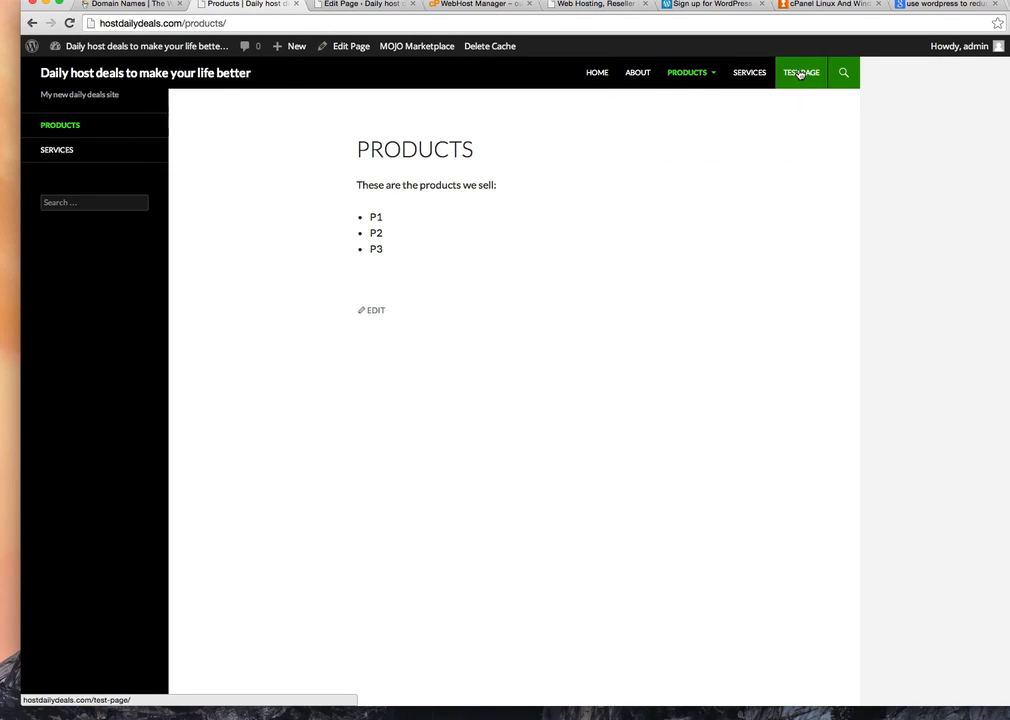
# Remove the test page item from Main Menu and save the menu
pyautogui.click(345, 5)
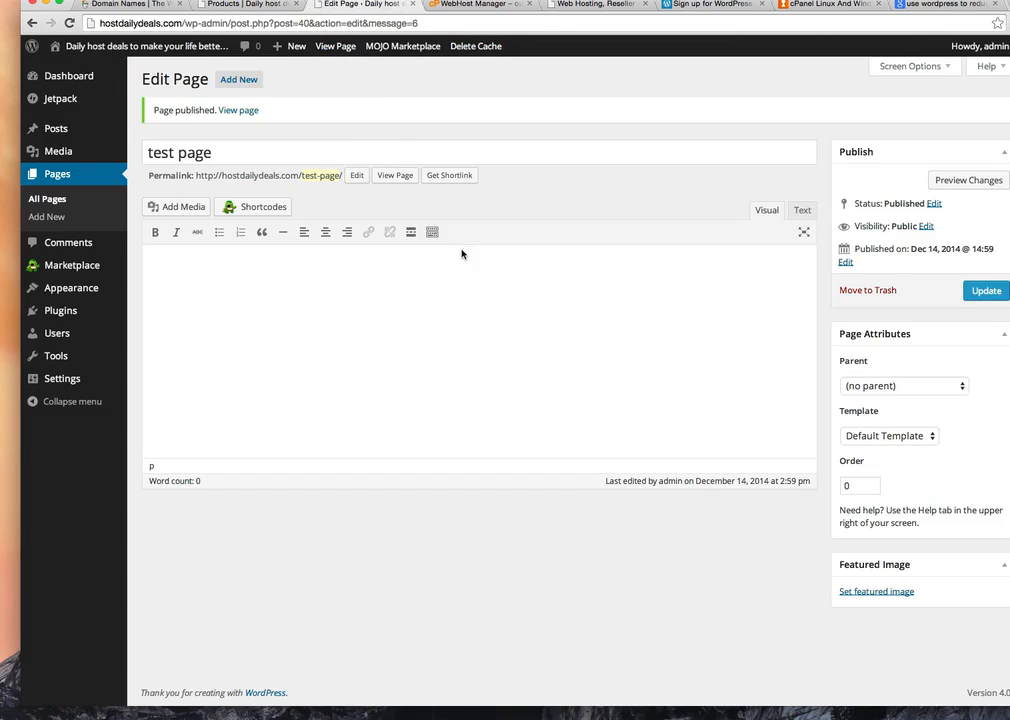
pyautogui.moveTo(80, 287)
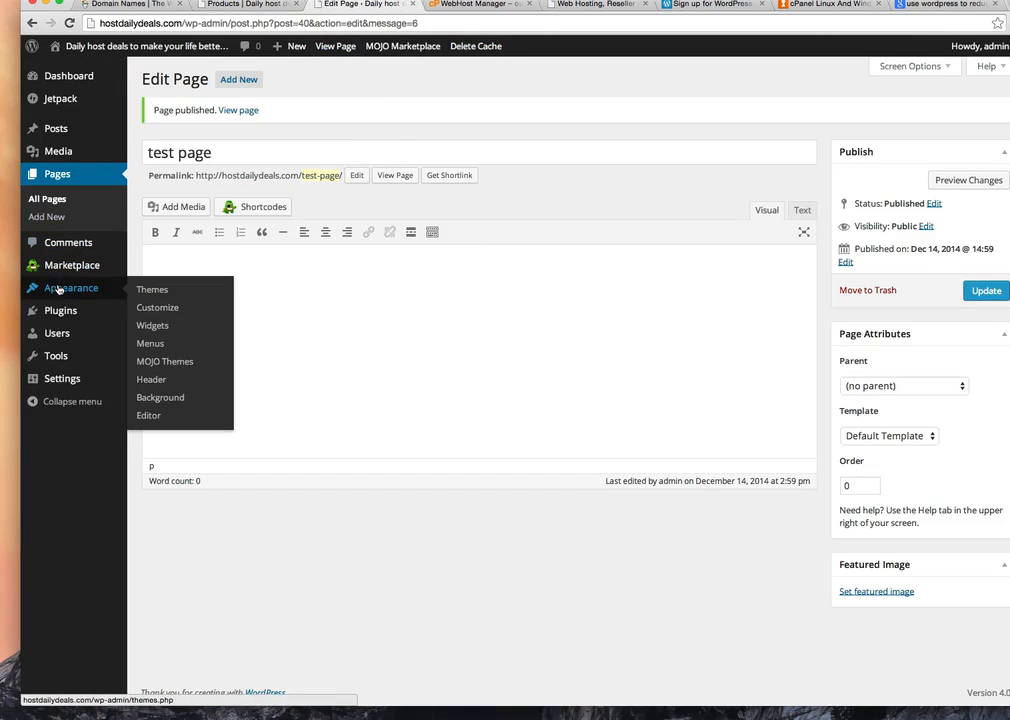
pyautogui.click(151, 343)
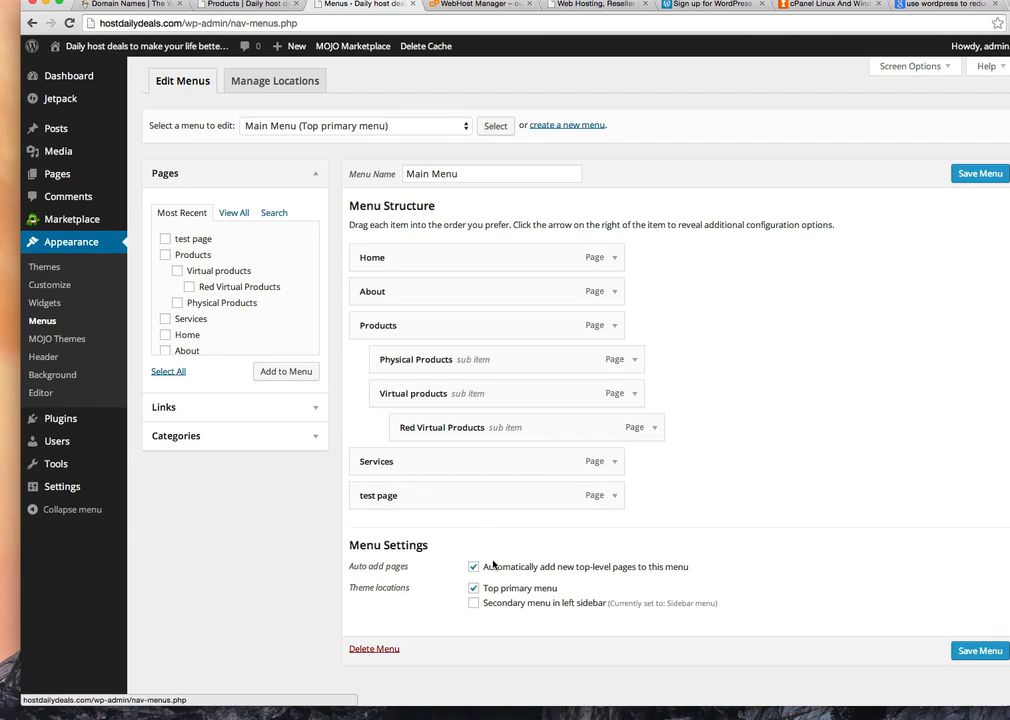
pyautogui.click(617, 495)
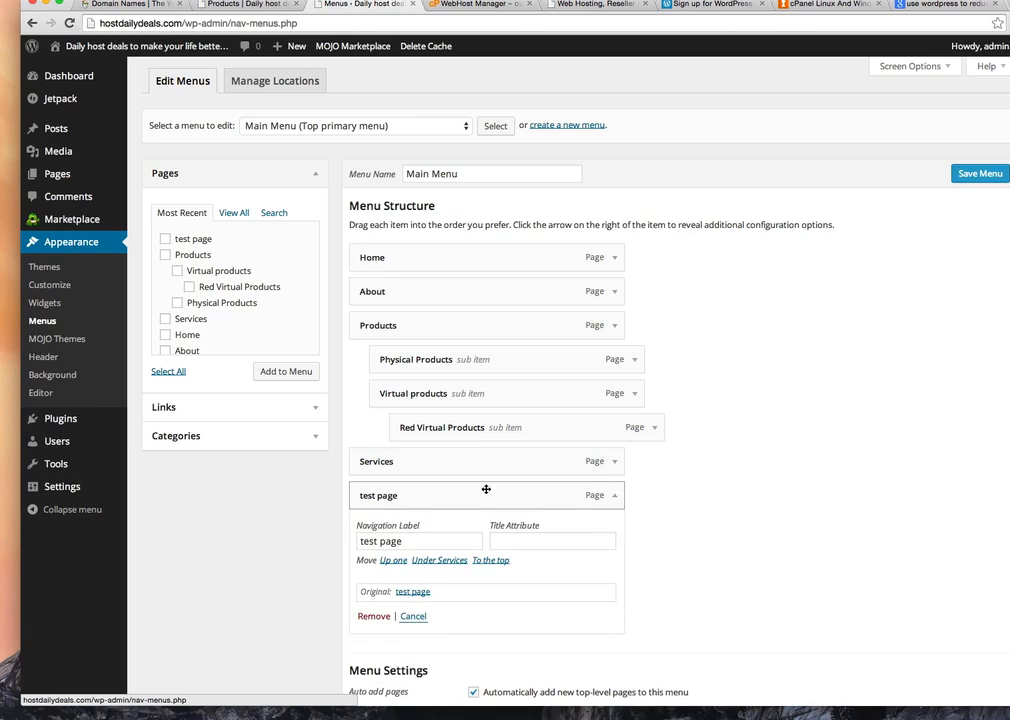
pyautogui.click(372, 616)
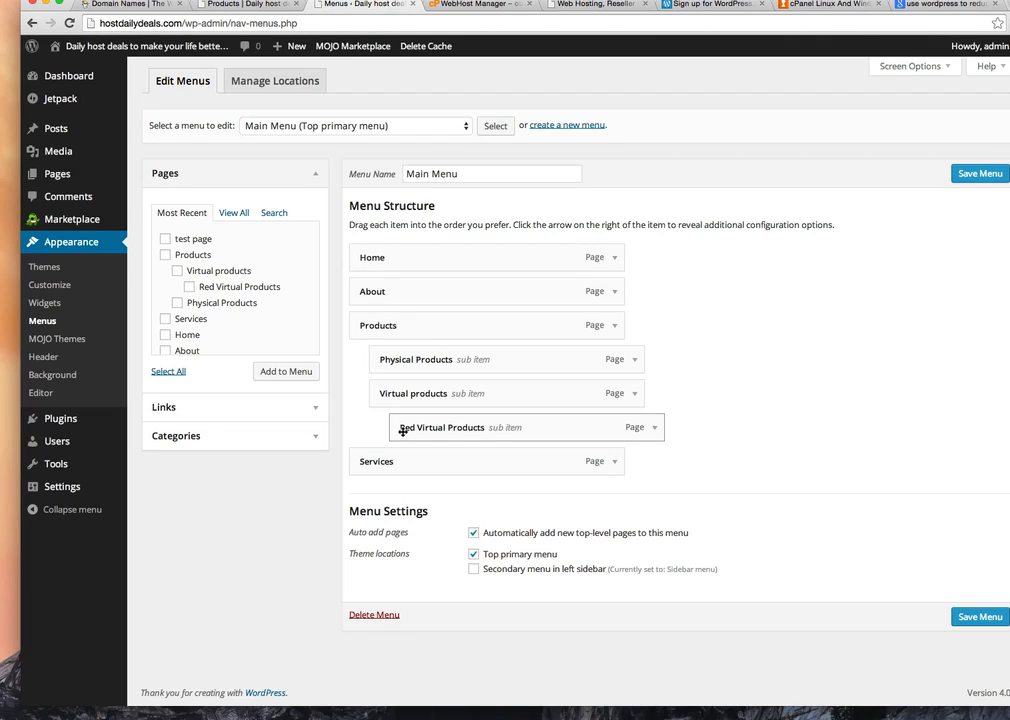
pyautogui.moveTo(50, 174)
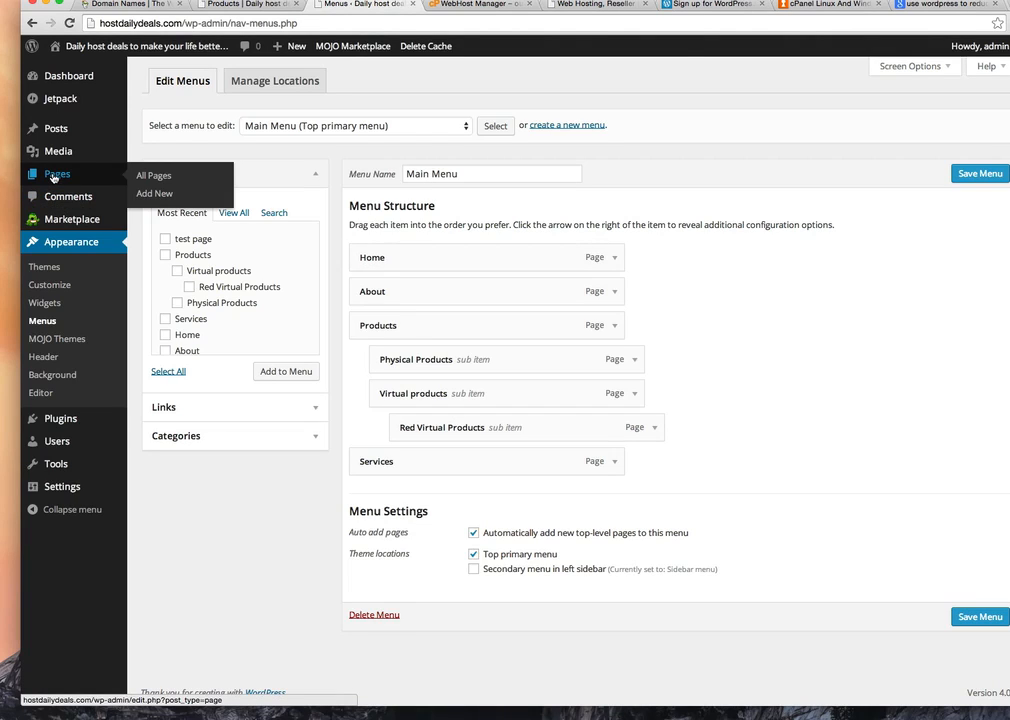
pyautogui.click(168, 176)
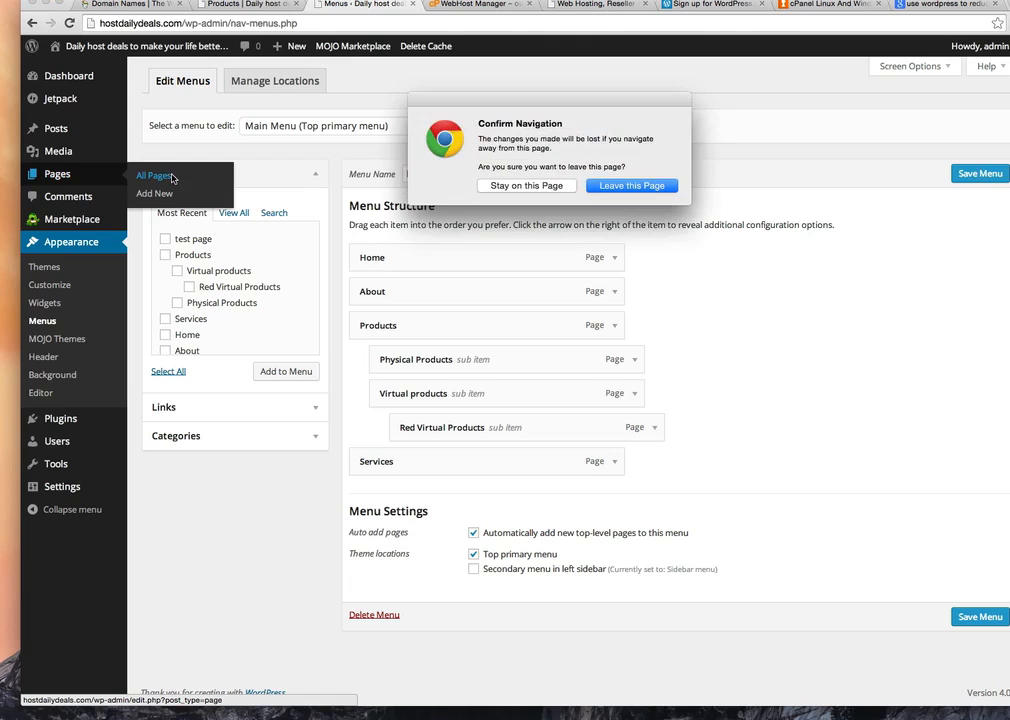
pyautogui.click(621, 186)
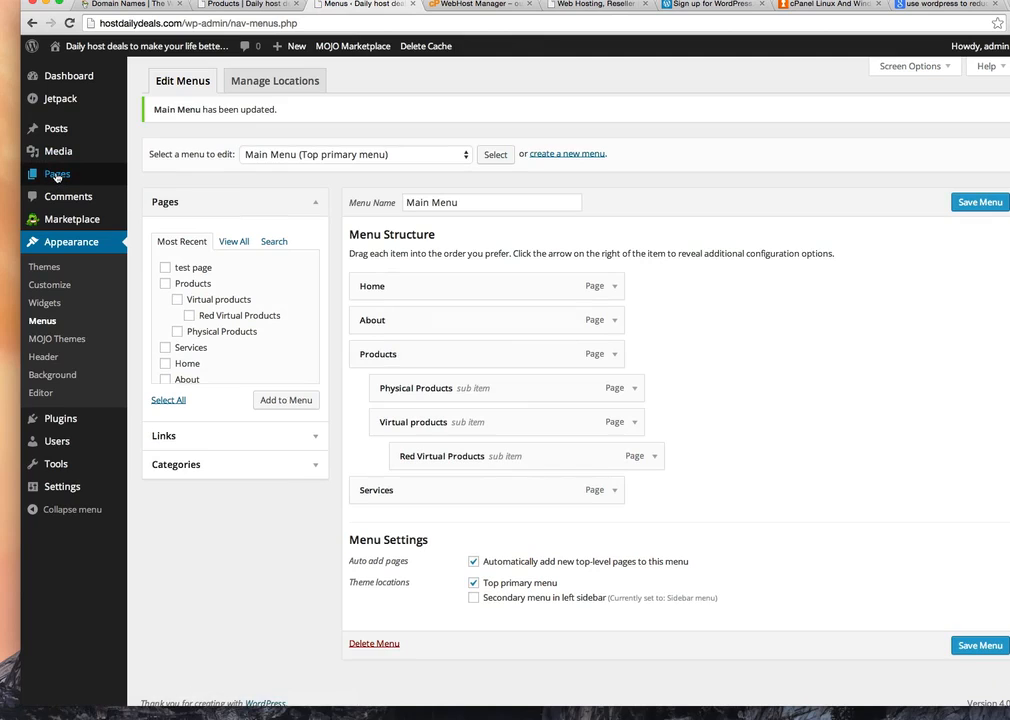
# View the list of all pages, and reload the live Products page to check the top menu
pyautogui.moveTo(57, 177)
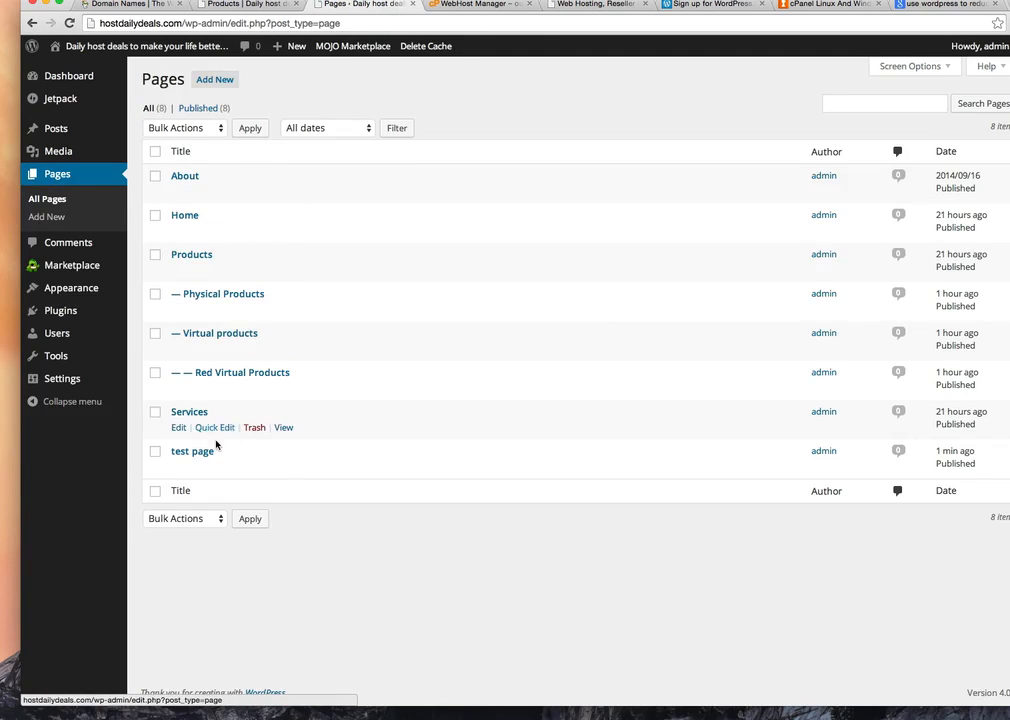
pyautogui.click(245, 4)
pyautogui.click(69, 23)
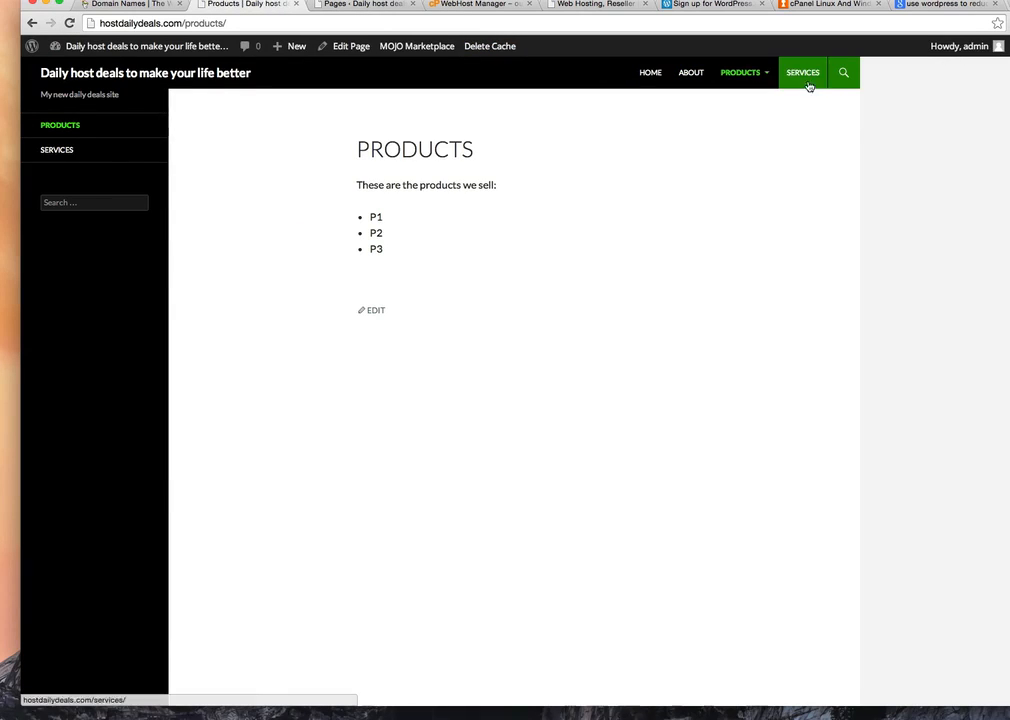